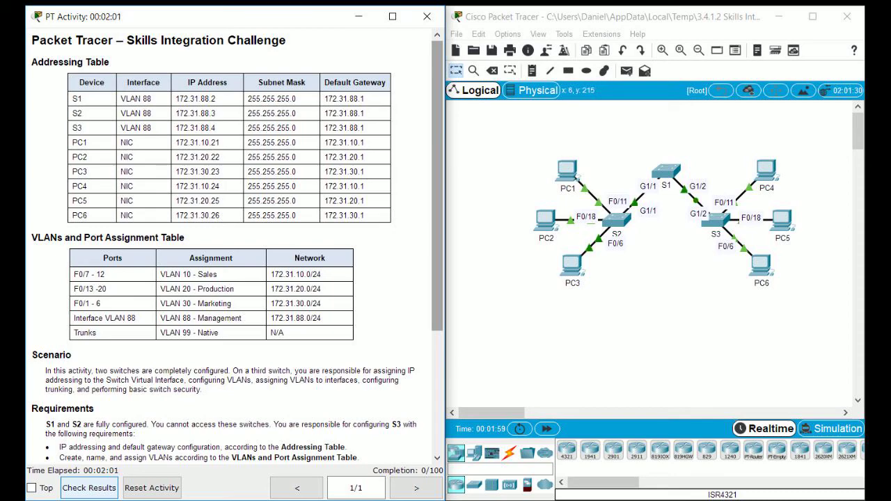
Step: Review the activity instructions for configuring S3 alongside the network topology
{"action": "scroll", "coordinate": [237, 278], "scroll_direction": "down", "scroll_amount": 4}
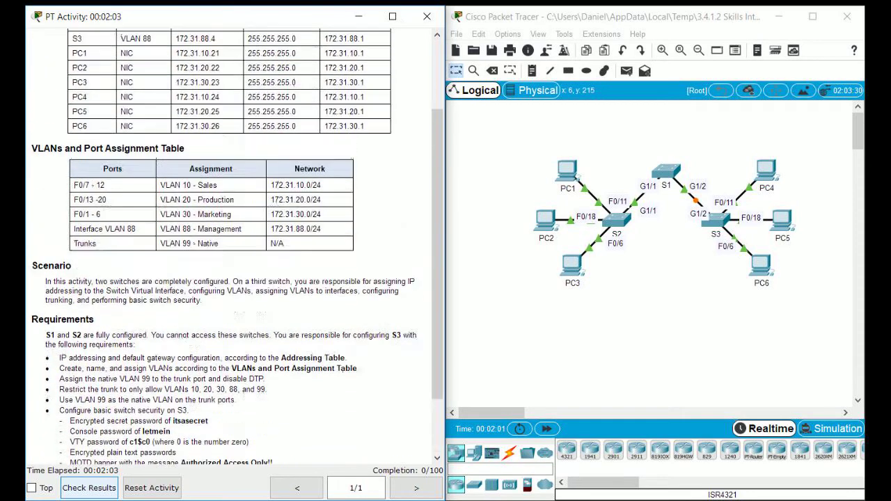
{"action": "scroll", "coordinate": [237, 278], "scroll_direction": "up", "scroll_amount": 4}
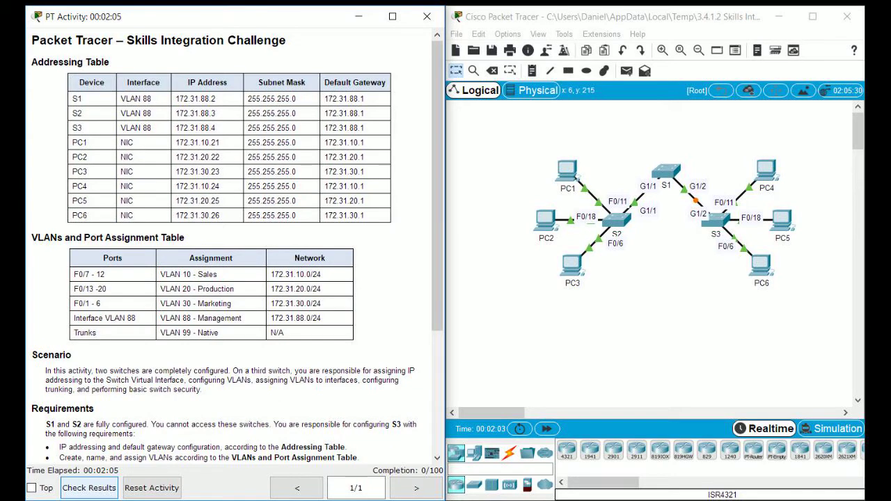
{"action": "key", "text": "alt+Tab"}
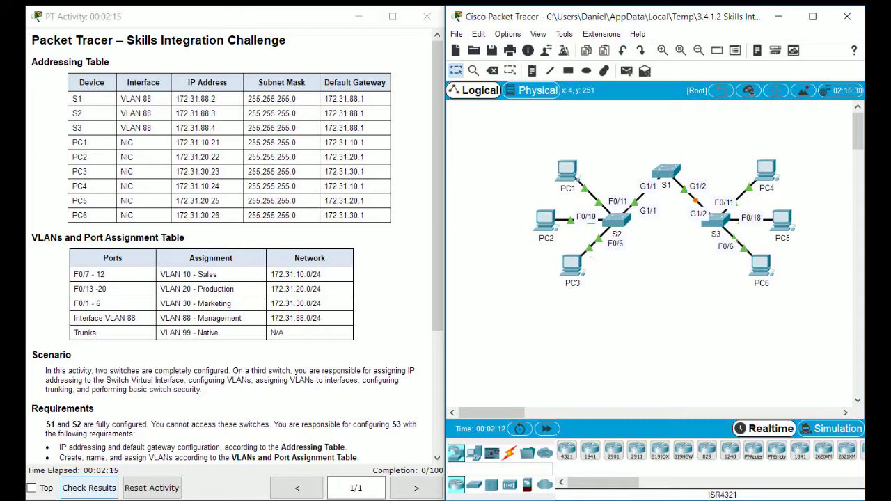
{"action": "scroll", "coordinate": [234, 244], "scroll_direction": "down", "scroll_amount": 5}
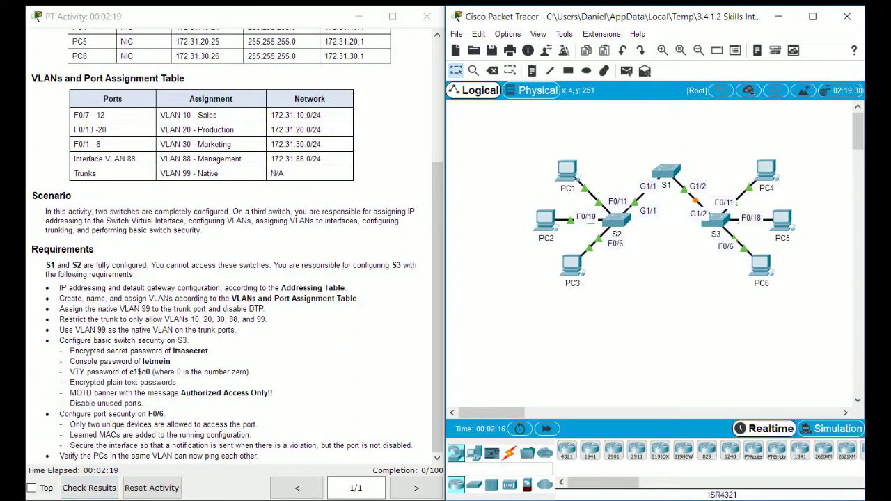
{"action": "scroll", "coordinate": [235, 244], "scroll_direction": "up", "scroll_amount": 3}
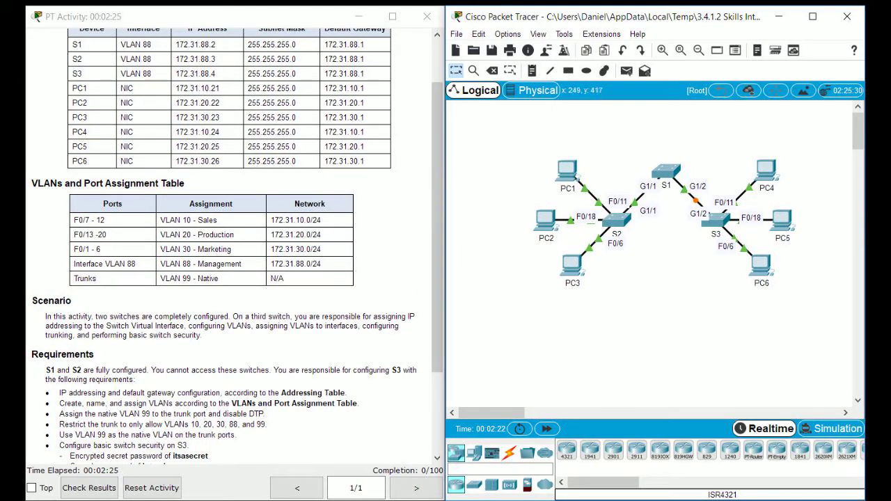
{"action": "key", "text": "alt+Tab"}
{"action": "left_click_drag", "start_coordinate": [46, 370], "coordinate": [358, 403]}
{"action": "left_click", "coordinate": [135, 379]}
{"action": "left_click_drag", "start_coordinate": [134, 380], "coordinate": [264, 370]}
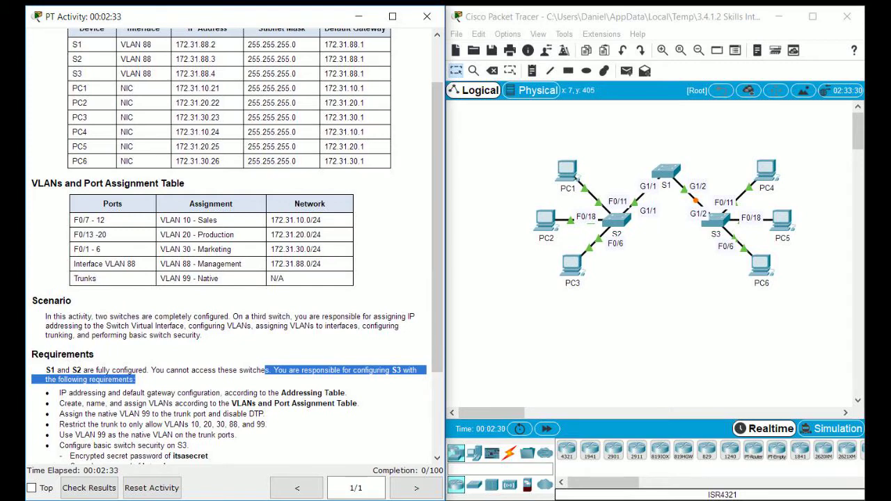
{"action": "scroll", "coordinate": [237, 247], "scroll_direction": "down", "scroll_amount": 1}
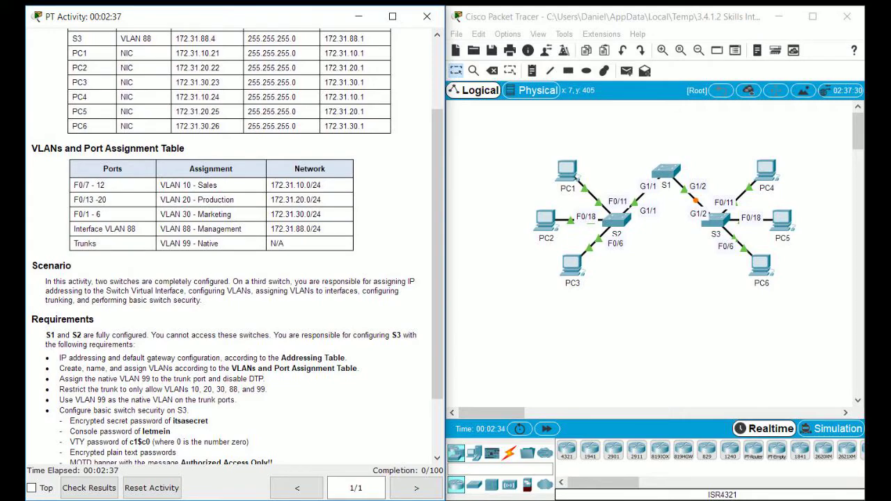
{"action": "scroll", "coordinate": [237, 246], "scroll_direction": "up", "scroll_amount": 1}
{"action": "scroll", "coordinate": [236, 246], "scroll_direction": "up", "scroll_amount": 2}
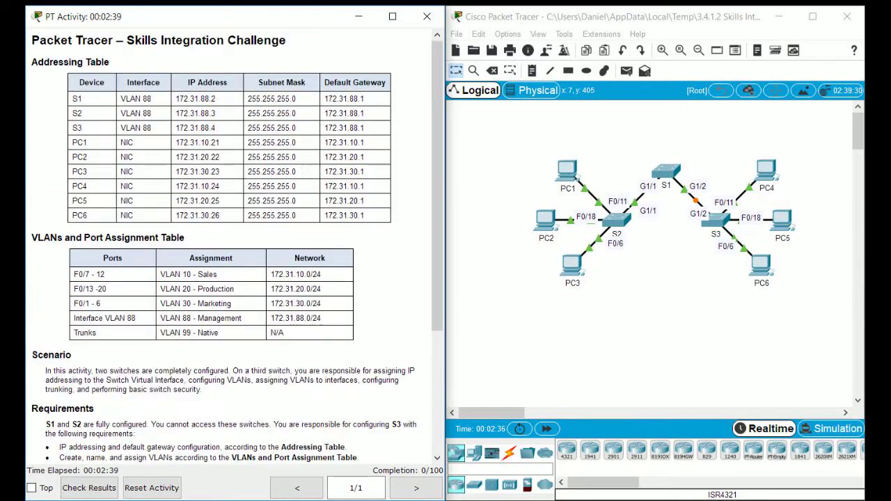
{"action": "scroll", "coordinate": [237, 246], "scroll_direction": "down", "scroll_amount": 1}
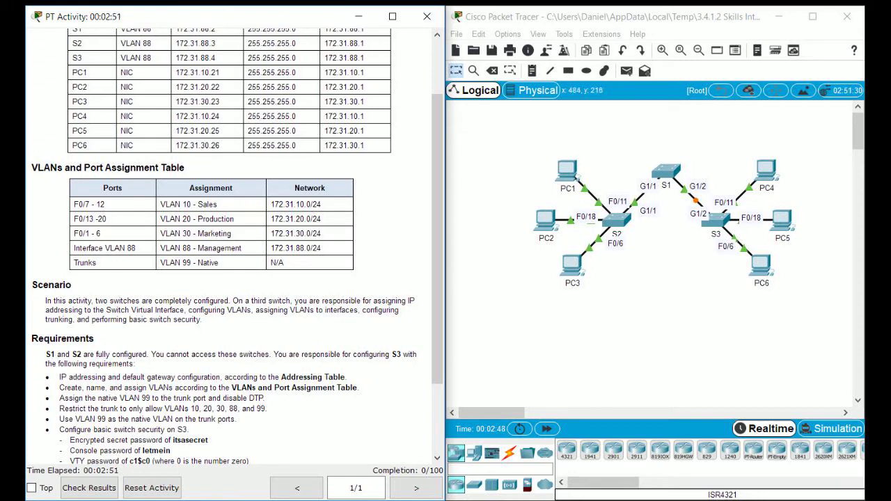
Step: Open switch S3's CLI and enter global configuration mode with en and conf t
{"action": "left_click", "coordinate": [715, 219]}
{"action": "left_click_drag", "start_coordinate": [418, 69], "coordinate": [628, 82]}
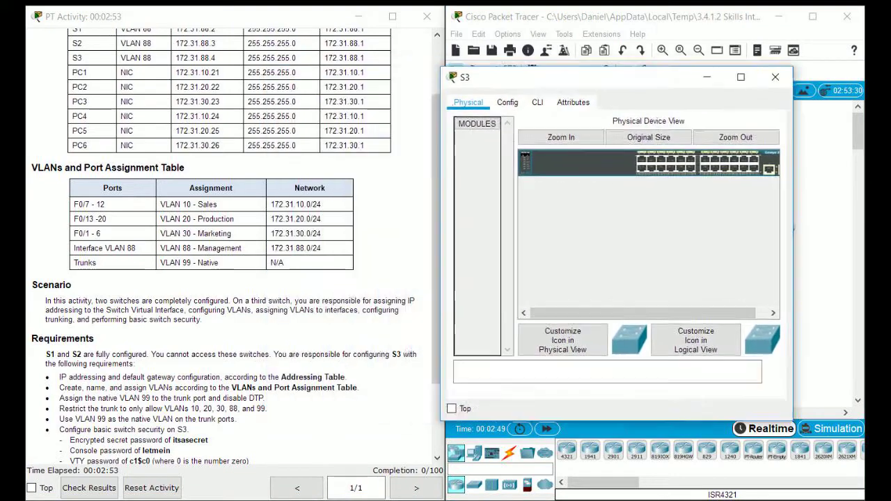
{"action": "left_click", "coordinate": [573, 107]}
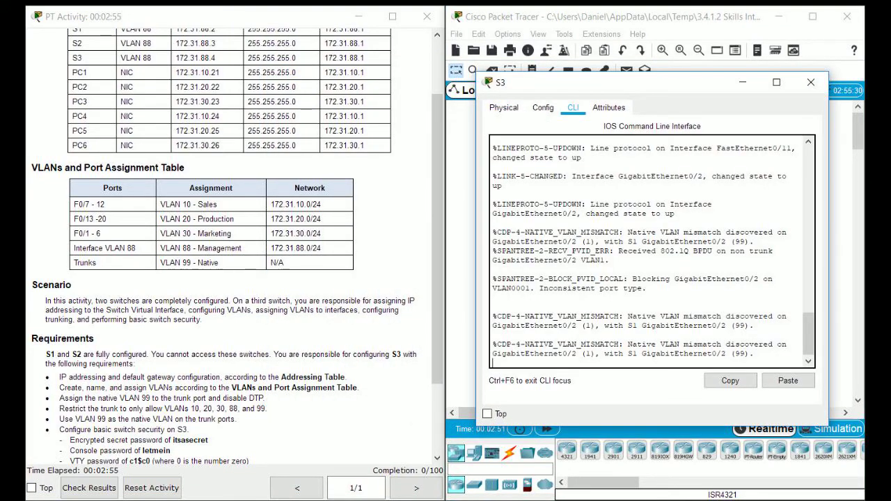
{"action": "key", "text": "Return"}
{"action": "scroll", "coordinate": [233, 244], "scroll_direction": "up", "scroll_amount": 2}
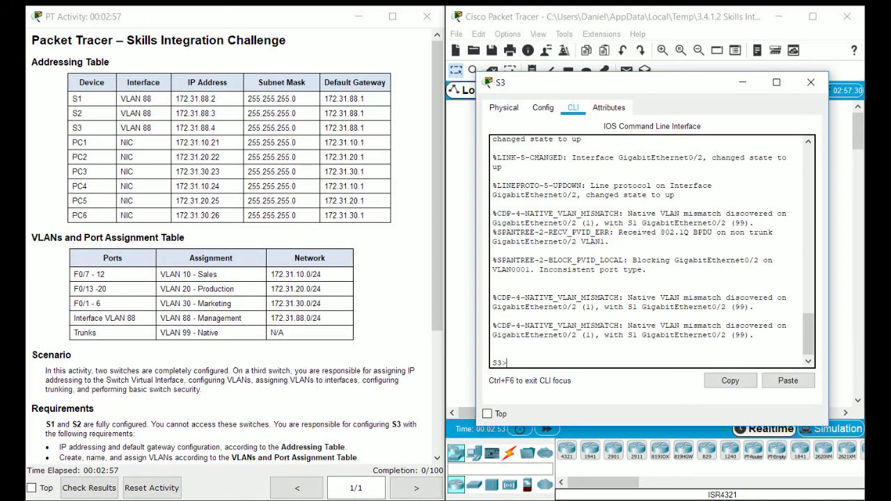
{"action": "type", "text": "en"}
{"action": "key", "text": "Return"}
{"action": "type", "text": "conf t"}
{"action": "key", "text": "Return"}
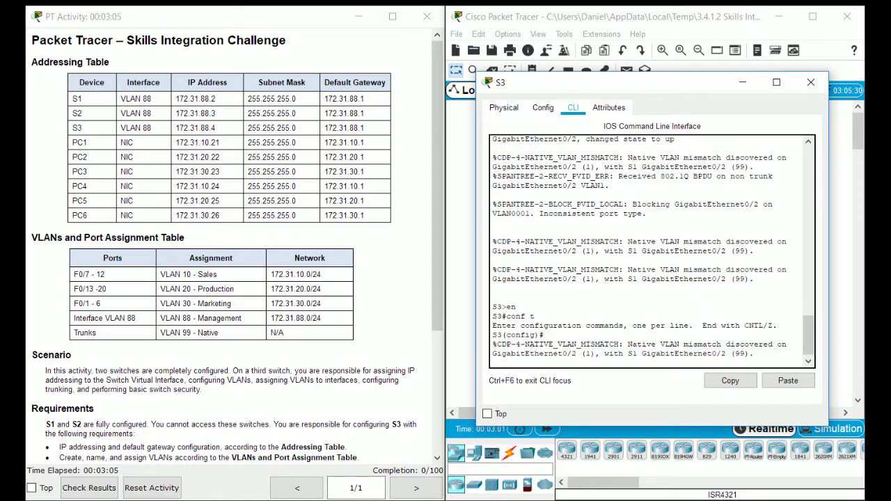
Step: Assign interface VLAN 88 the address 172.31.88.4 255.255.255.0
{"action": "key", "text": "Return"}
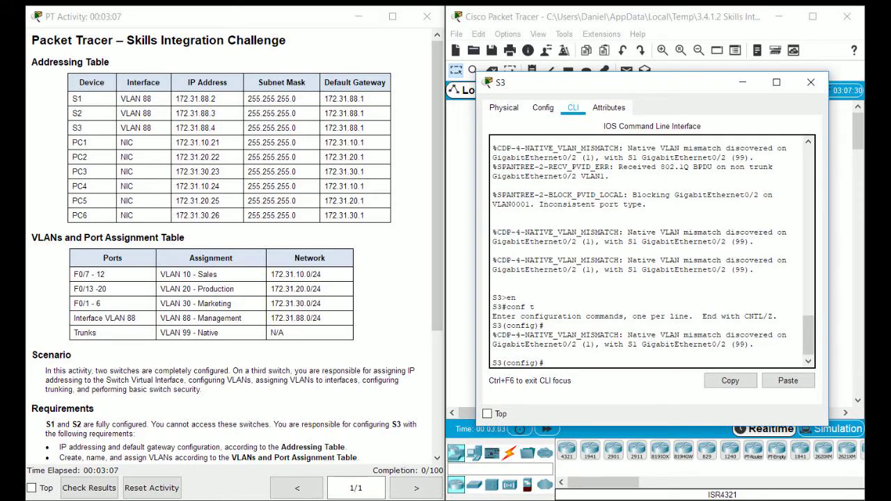
{"action": "type", "text": "int vlan 88"}
{"action": "key", "text": "Return"}
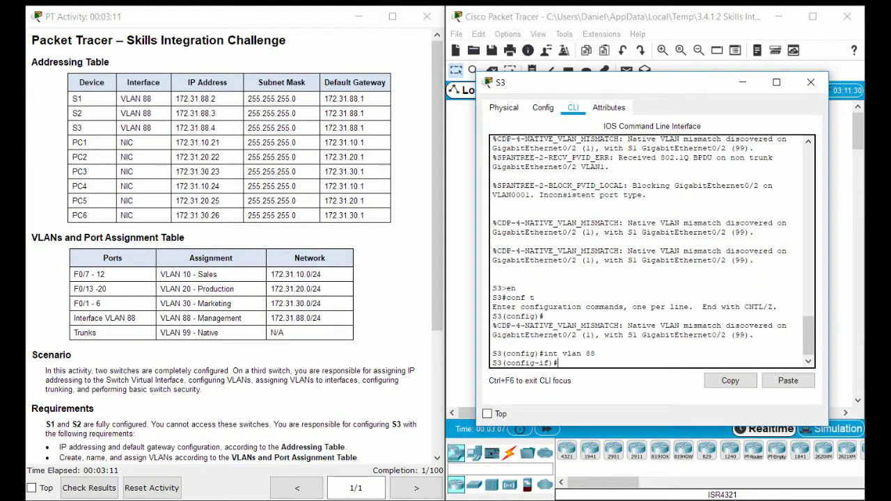
{"action": "type", "text": "ip address 172.31.88.4 25"}
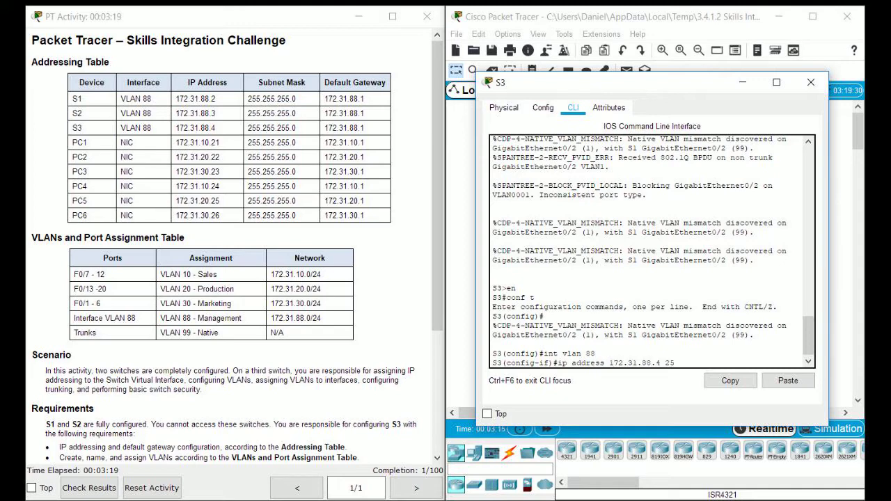
{"action": "type", "text": "5.255.255.0"}
{"action": "key", "text": "Return"}
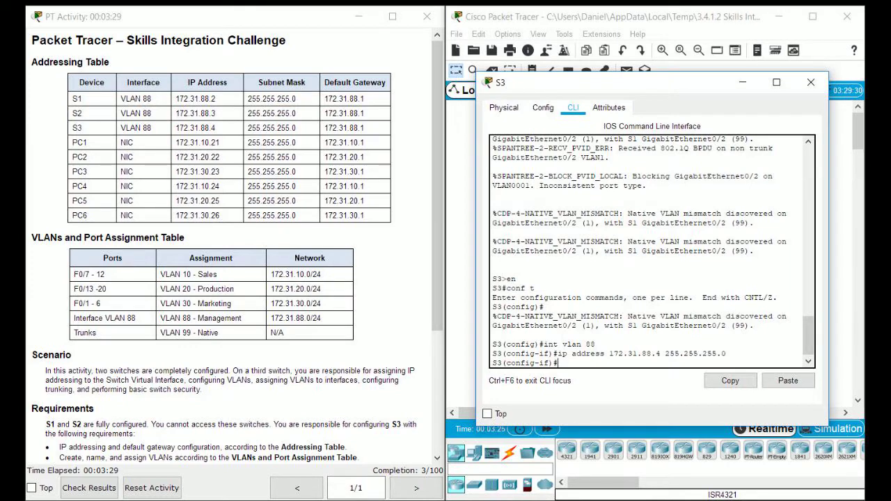
Step: Set S3's default gateway to 172.31.88.1
{"action": "scroll", "coordinate": [237, 251], "scroll_direction": "down", "scroll_amount": 2}
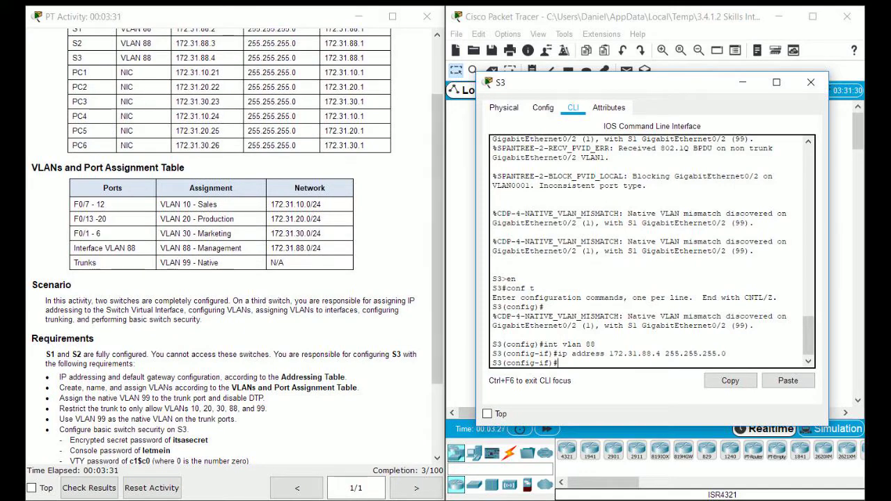
{"action": "type", "text": "ip default-gateway 172.31.88.1"}
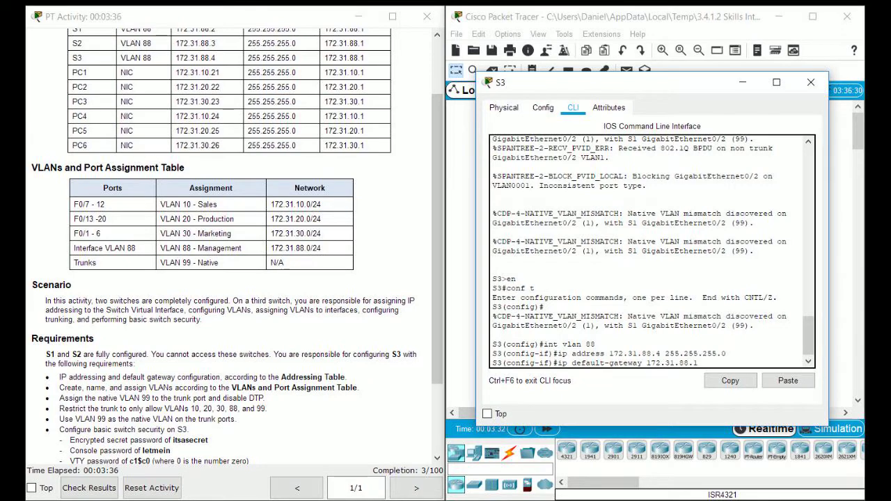
{"action": "scroll", "coordinate": [229, 244], "scroll_direction": "up", "scroll_amount": 2}
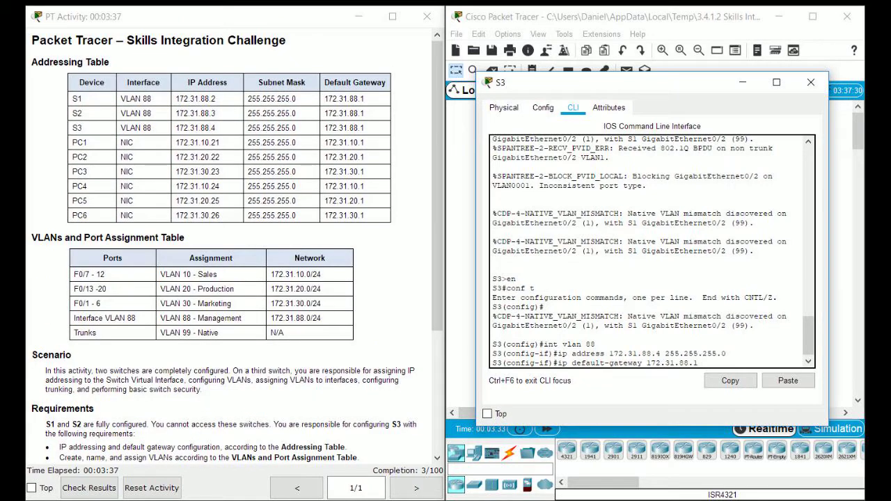
{"action": "double_click", "coordinate": [344, 128]}
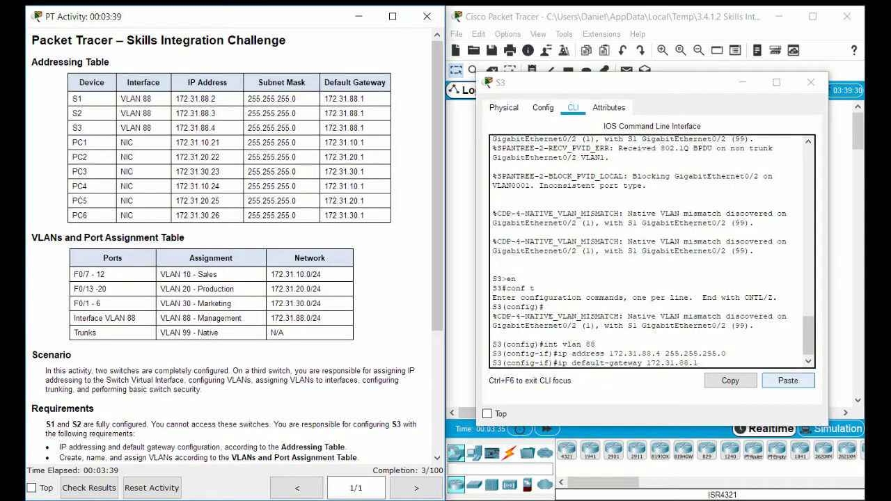
{"action": "left_click", "coordinate": [788, 380]}
{"action": "key", "text": "Return"}
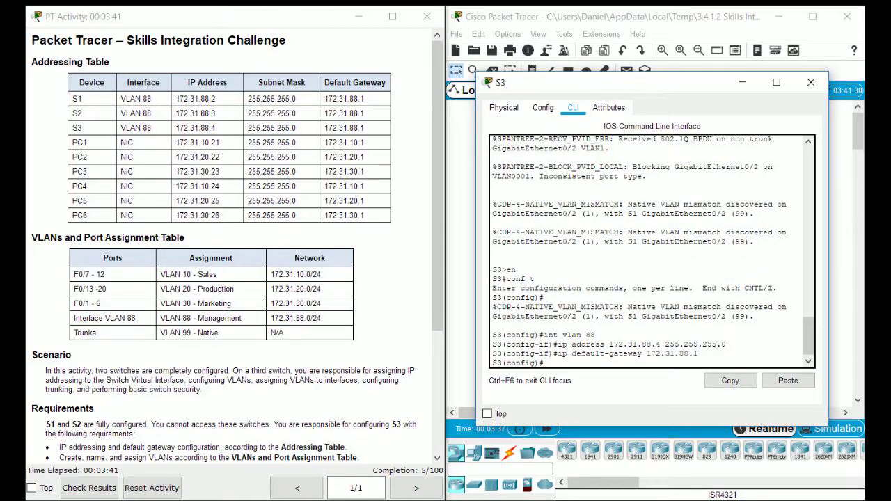
{"action": "scroll", "coordinate": [236, 251], "scroll_direction": "down", "scroll_amount": 2}
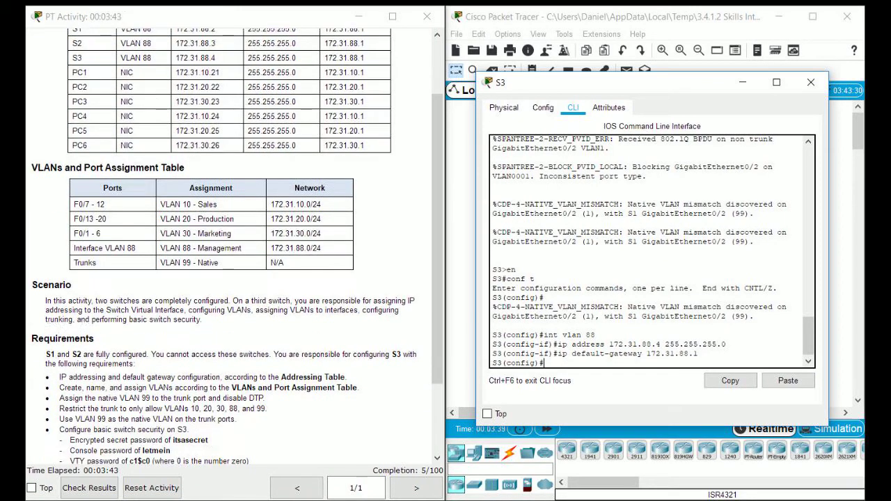
{"action": "scroll", "coordinate": [237, 251], "scroll_direction": "up", "scroll_amount": 1}
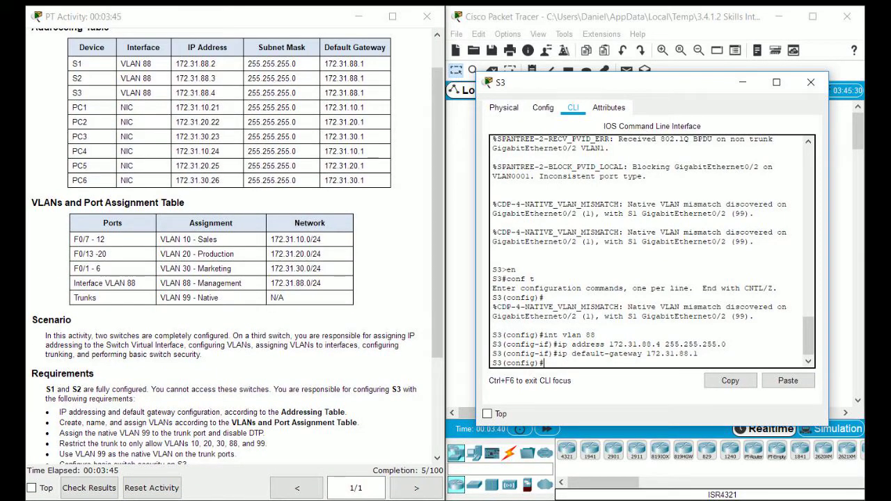
Step: Create VLANs 10 Sales, 20 Production and 30 Marketing, plus VLAN 40
{"action": "type", "text": "vlan 10"}
{"action": "key", "text": "Return"}
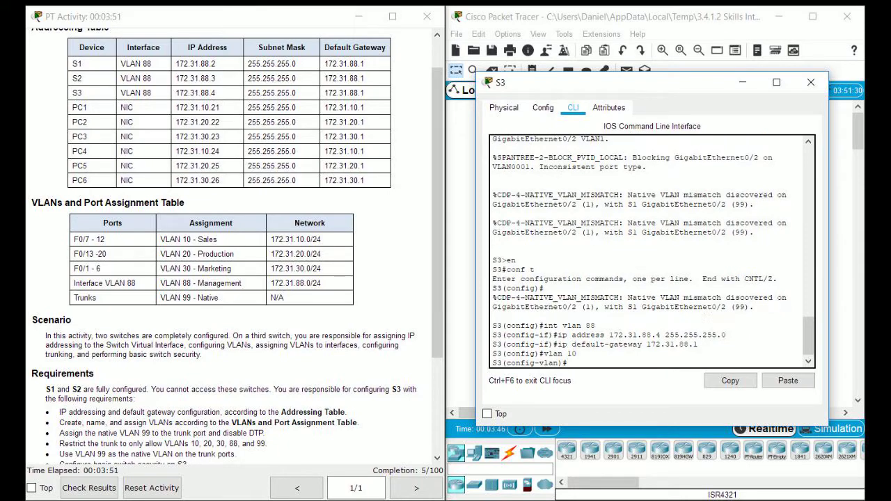
{"action": "type", "text": "name Sales"}
{"action": "key", "text": "Return"}
{"action": "type", "text": "vlan 20"}
{"action": "key", "text": "Return"}
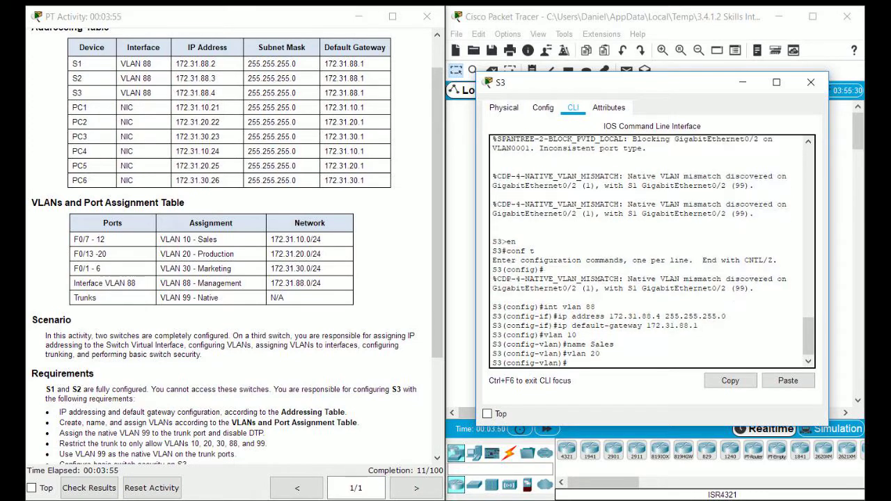
{"action": "type", "text": "name Production"}
{"action": "key", "text": "Return"}
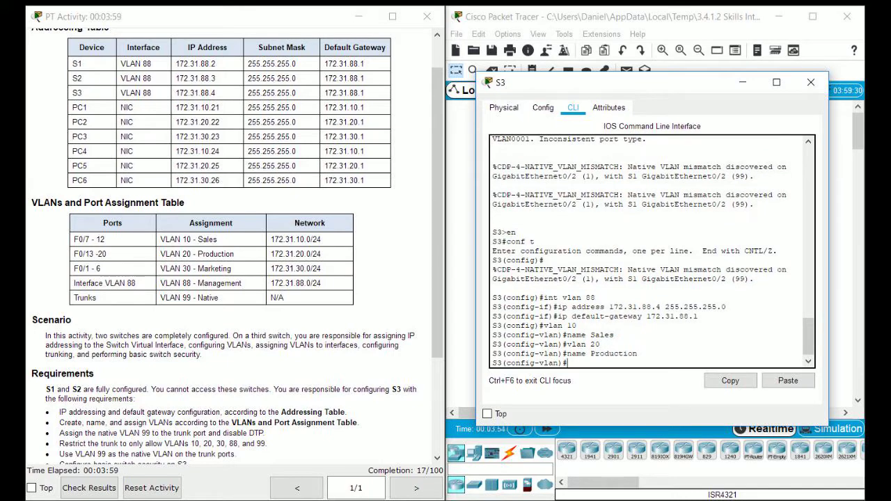
{"action": "type", "text": "vlan 30"}
{"action": "key", "text": "Return"}
{"action": "type", "text": "name Marketing"}
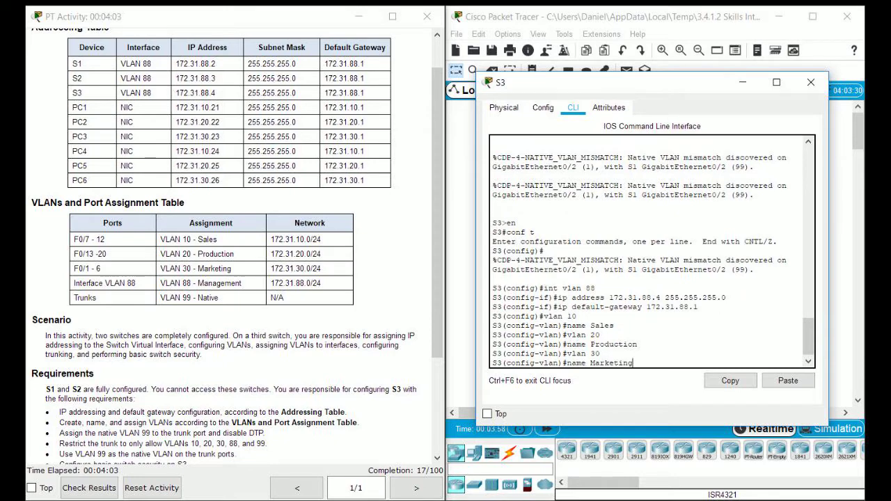
{"action": "key", "text": "Return"}
{"action": "type", "text": "vlan 40"}
{"action": "key", "text": "Return"}
Step: Create VLAN 88 named Management and VLAN 99 named Native
{"action": "type", "text": "vlan 88"}
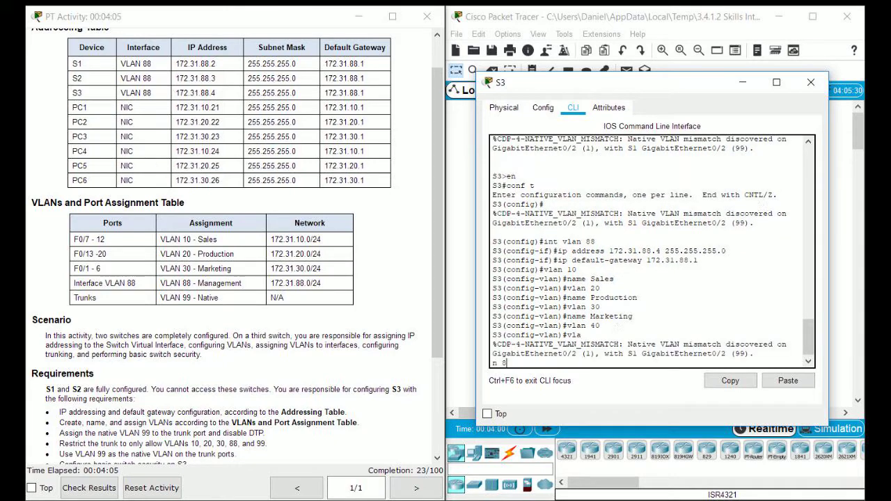
{"action": "key", "text": "Return"}
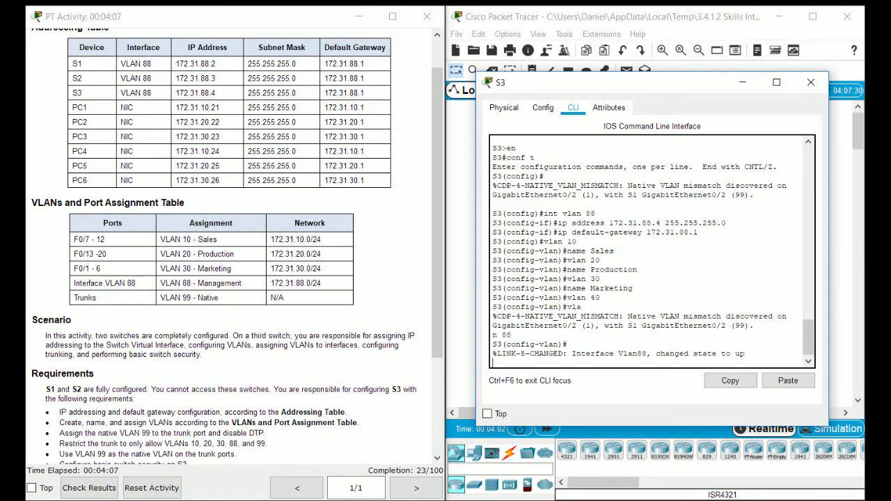
{"action": "type", "text": "name Management"}
{"action": "key", "text": "Return"}
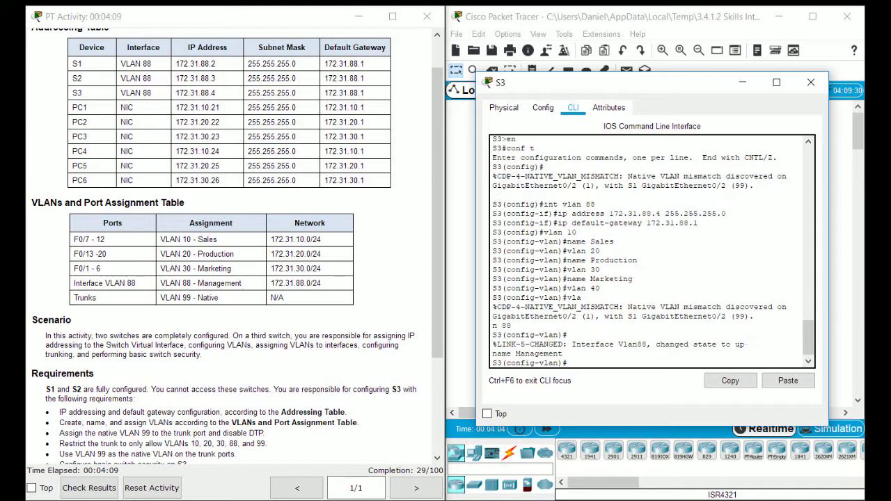
{"action": "type", "text": "vlan 99"}
{"action": "key", "text": "Return"}
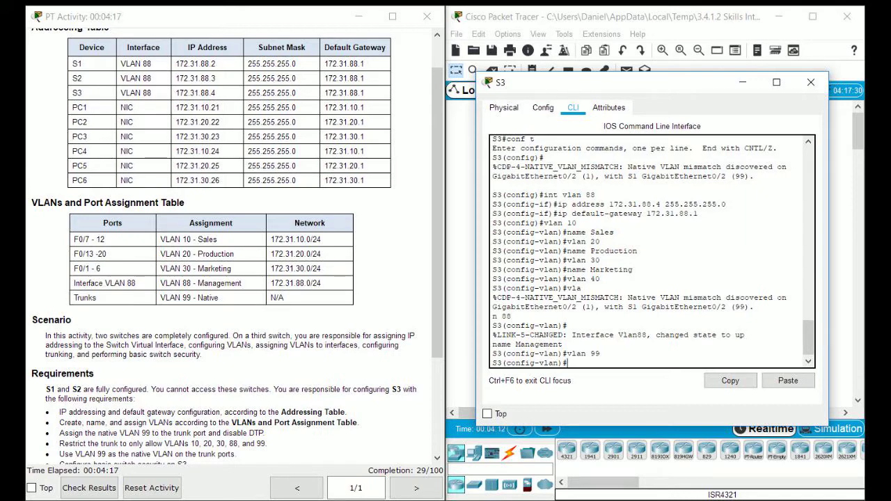
{"action": "type", "text": "namer M"}
{"action": "key", "text": "BackSpace"}
{"action": "key", "text": "BackSpace"}
{"action": "key", "text": "BackSpace"}
{"action": "type", "text": "Native"}
{"action": "key", "text": "Return"}
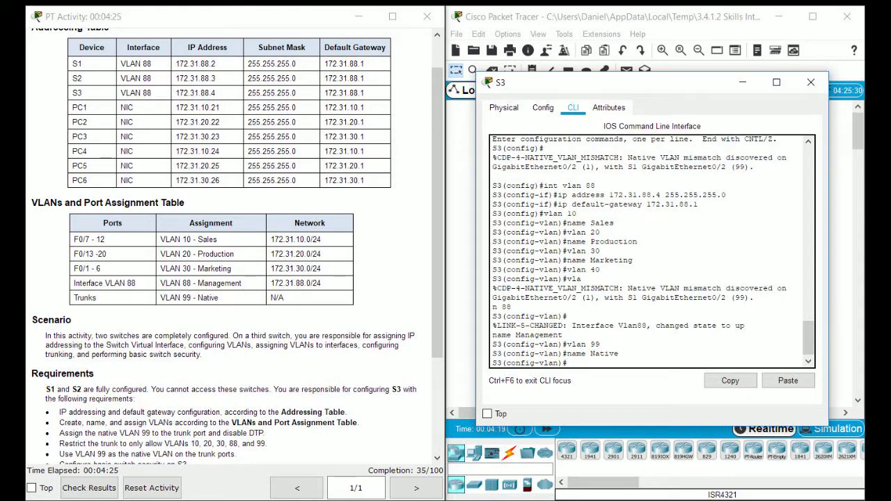
{"action": "scroll", "coordinate": [212, 213], "scroll_direction": "down", "scroll_amount": 3}
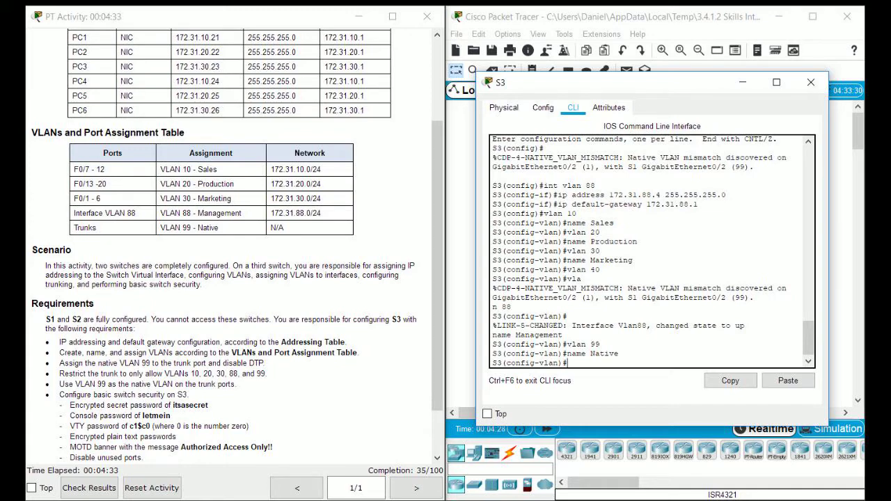
{"action": "scroll", "coordinate": [230, 244], "scroll_direction": "down", "scroll_amount": 2}
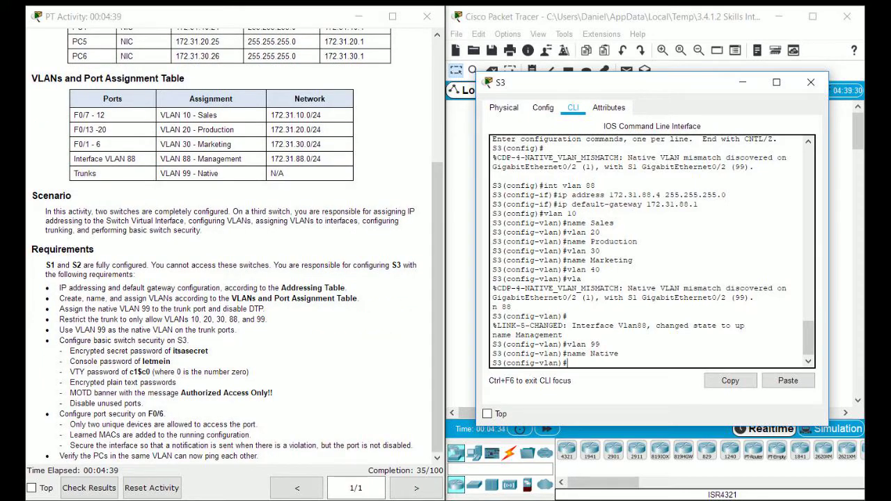
Step: Make ports F0/1–6 access ports in VLAN 30
{"action": "scroll", "coordinate": [229, 243], "scroll_direction": "up", "scroll_amount": 3}
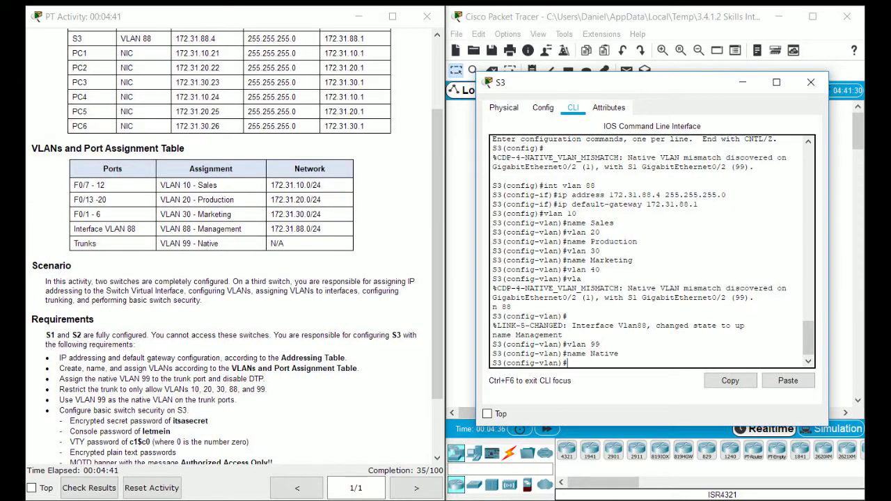
{"action": "type", "text": "int range f0/1-6"}
{"action": "key", "text": "Return"}
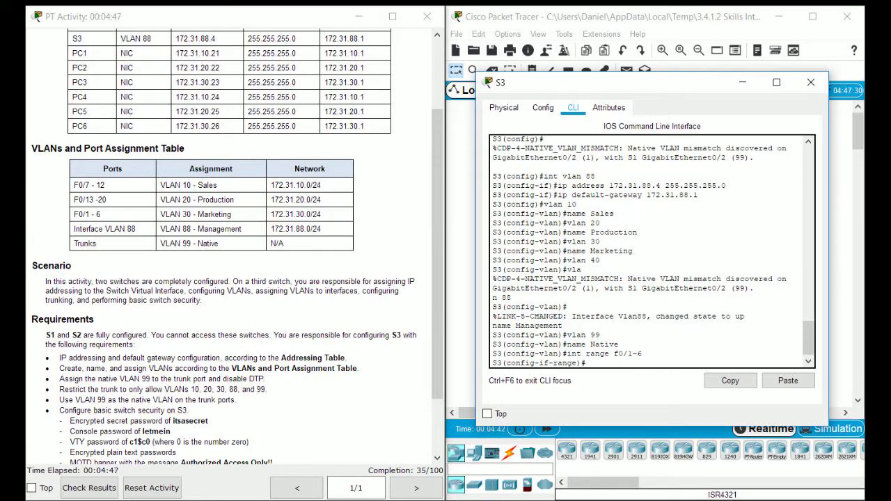
{"action": "type", "text": "switch mode access"}
{"action": "key", "text": "Return"}
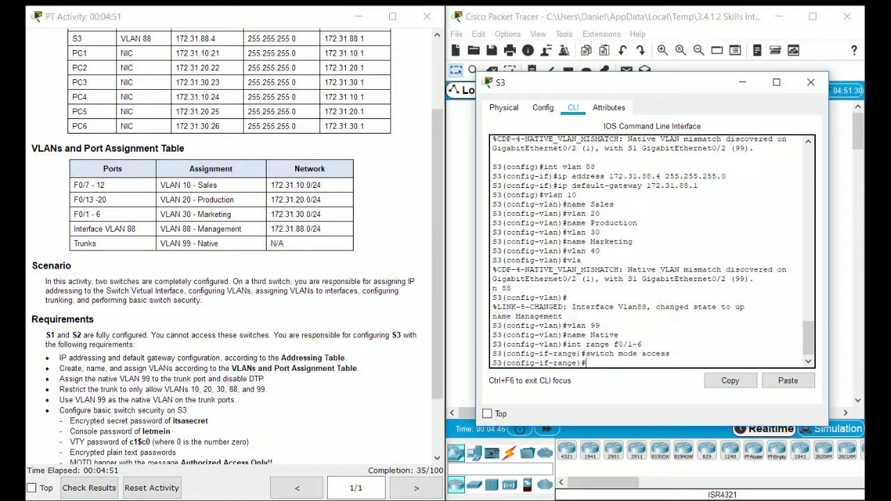
{"action": "type", "text": "switch access vlan 30"}
{"action": "key", "text": "Return"}
Step: Make ports F0/7–12 access ports in VLAN 10
{"action": "type", "text": "int range f0/"}
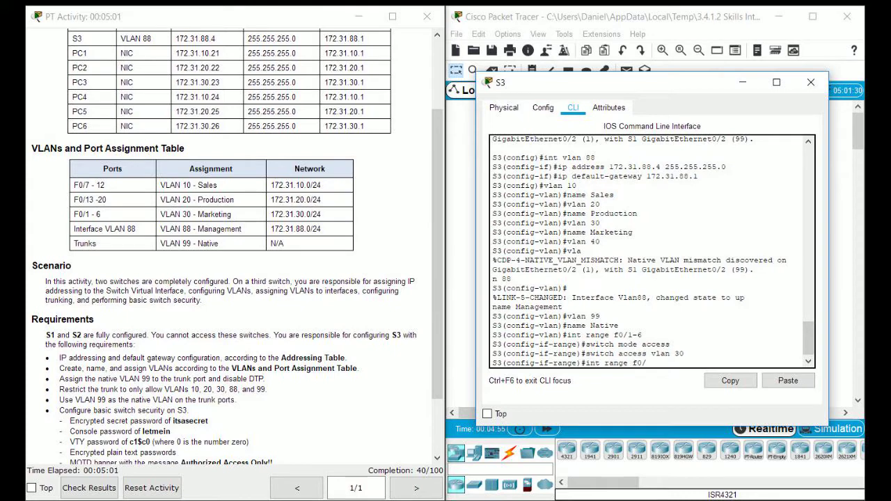
{"action": "type", "text": "-12"}
{"action": "key", "text": "Return"}
{"action": "key", "text": "Up"}
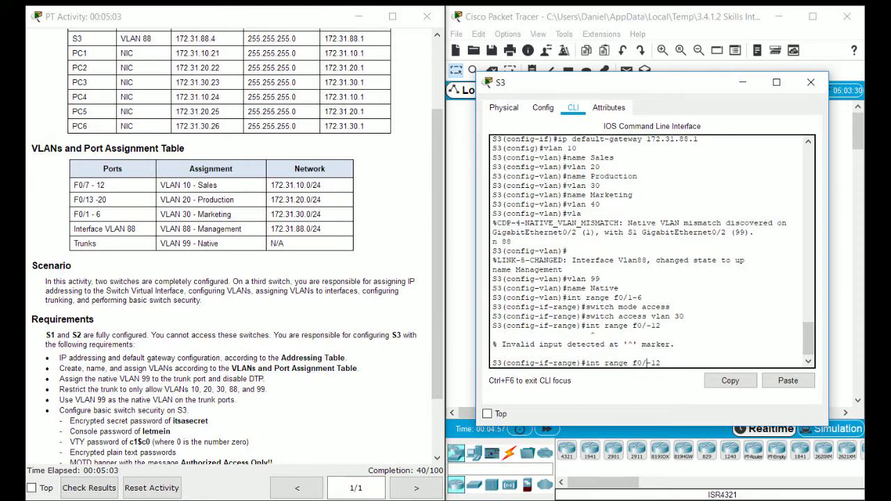
{"action": "type", "text": "7"}
{"action": "key", "text": "Return"}
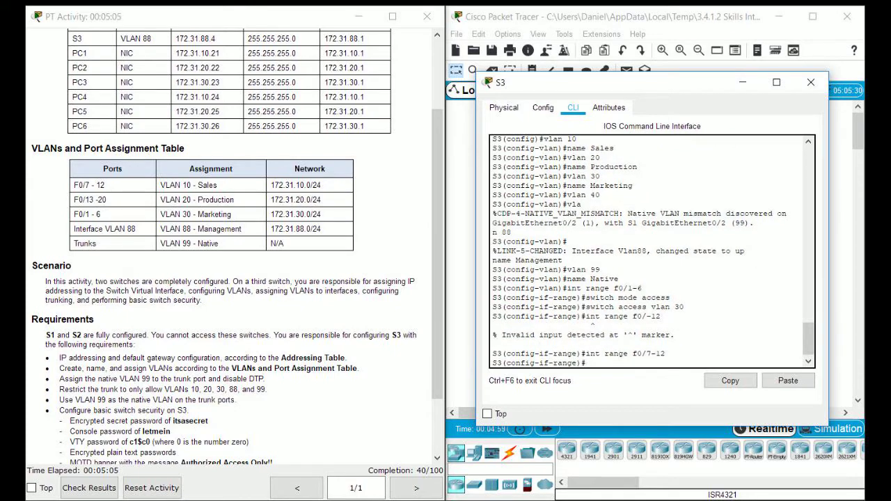
{"action": "type", "text": "switch mode access"}
{"action": "key", "text": "Return"}
{"action": "type", "text": "swi"}
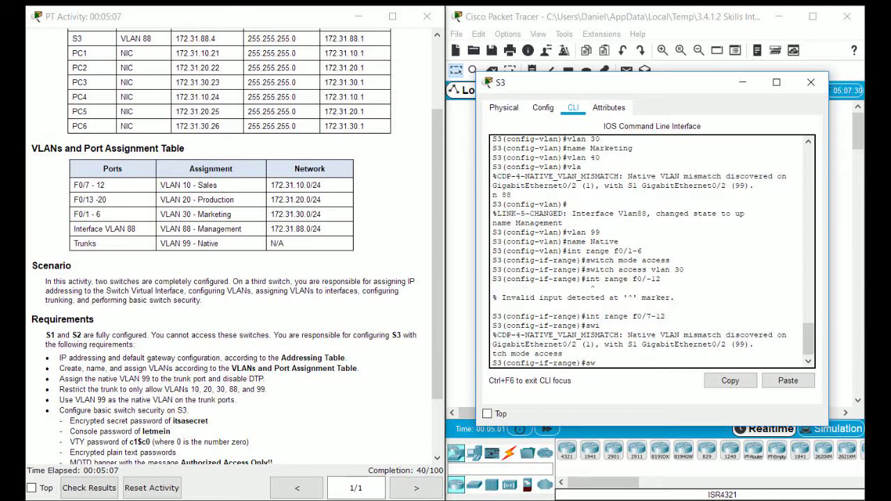
{"action": "type", "text": "tch access vlan 10"}
{"action": "key", "text": "Return"}
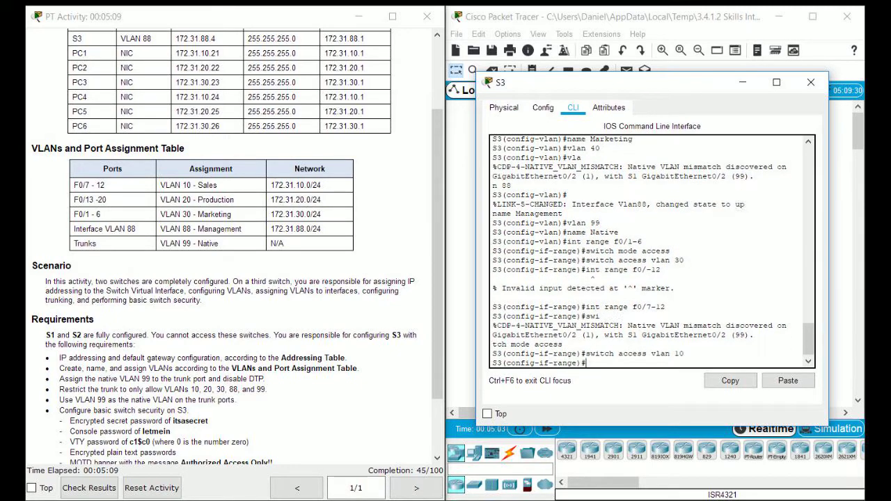
Step: Make ports F0/13–20 access ports in VLAN 20
{"action": "type", "text": "int range f0/13-20"}
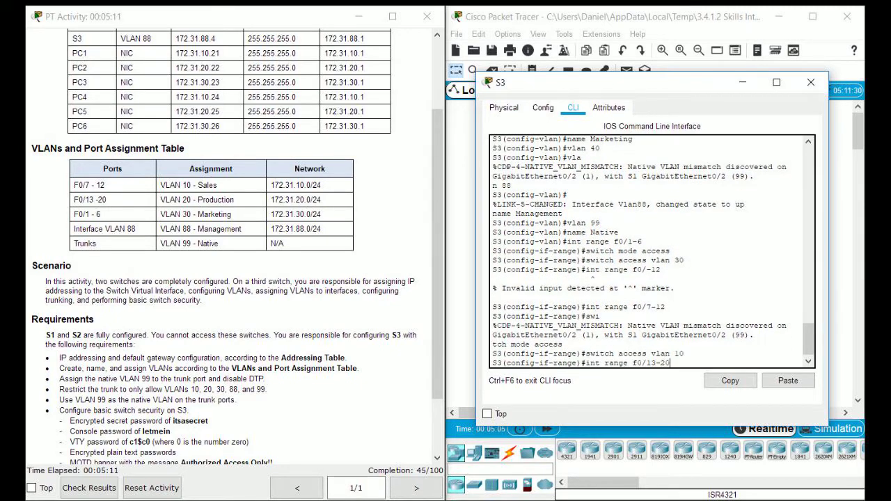
{"action": "key", "text": "Return"}
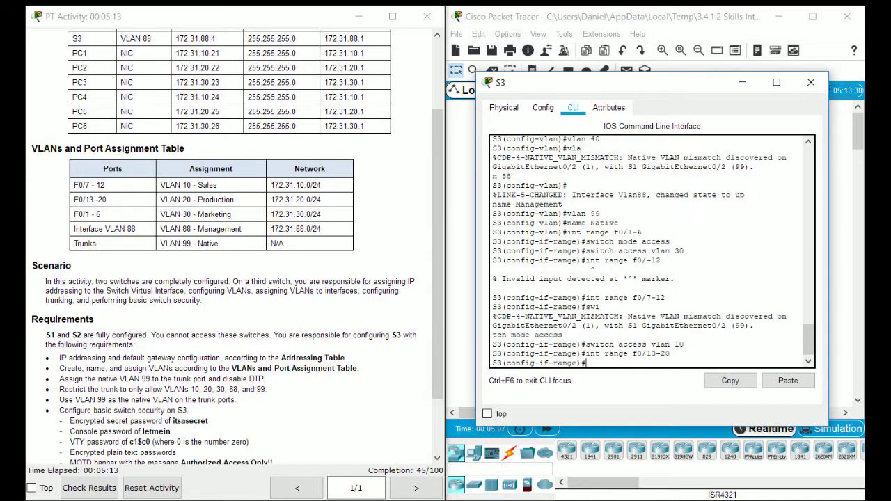
{"action": "type", "text": "switch mode access"}
{"action": "key", "text": "Return"}
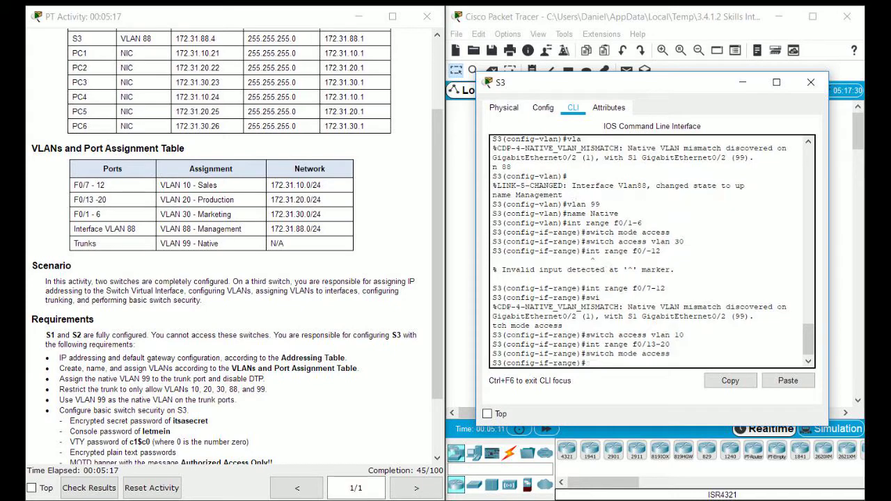
{"action": "type", "text": "switch accesss"}
{"action": "key", "text": "BackSpace"}
{"action": "key", "text": "BackSpace"}
{"action": "key", "text": "BackSpace"}
{"action": "key", "text": "BackSpace"}
{"action": "type", "text": "vlan 20"}
{"action": "key", "text": "Return"}
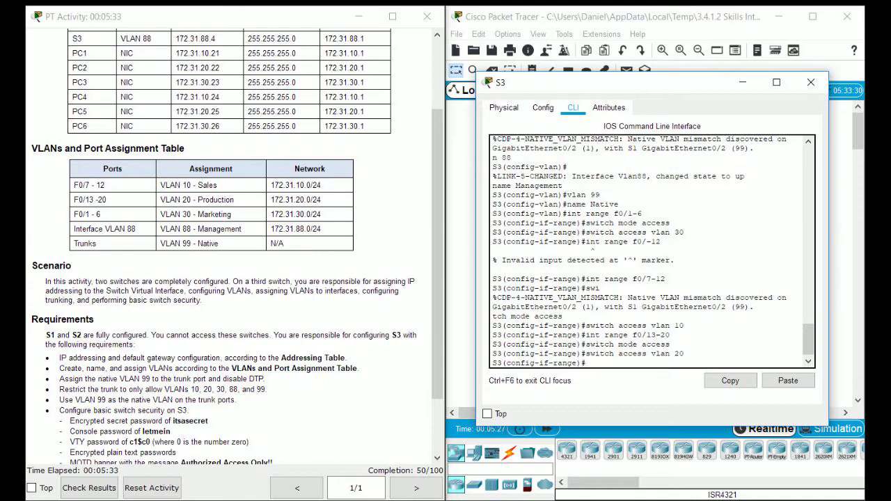
{"action": "left_click_drag", "start_coordinate": [627, 82], "coordinate": [576, 95]}
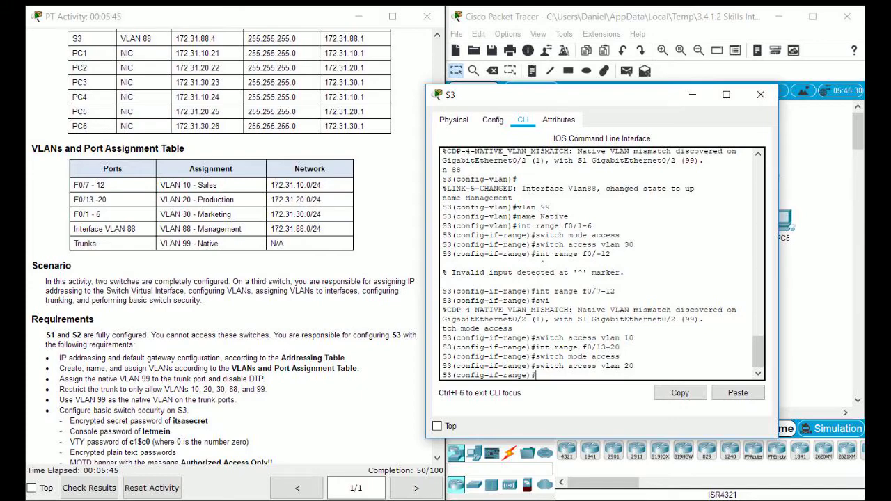
{"action": "left_click_drag", "start_coordinate": [557, 94], "coordinate": [531, 97]}
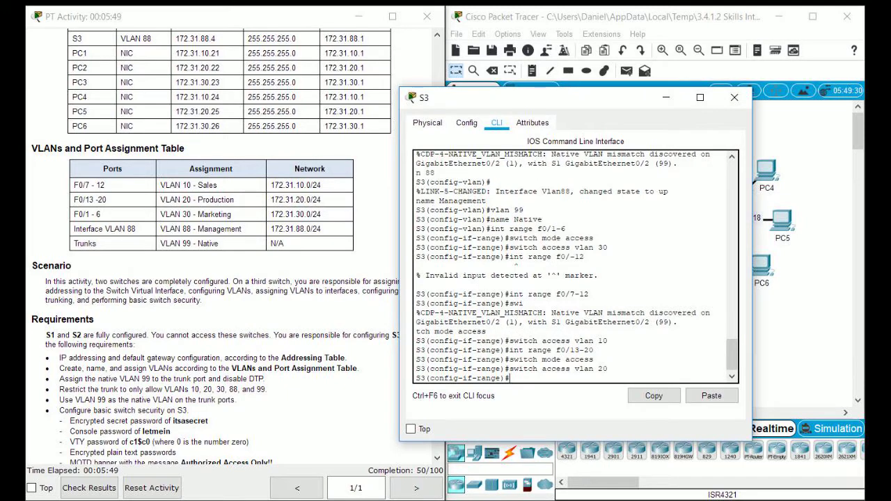
{"action": "scroll", "coordinate": [229, 278], "scroll_direction": "down", "scroll_amount": 1}
{"action": "left_click", "coordinate": [230, 278]}
{"action": "scroll", "coordinate": [230, 278], "scroll_direction": "down", "scroll_amount": 1}
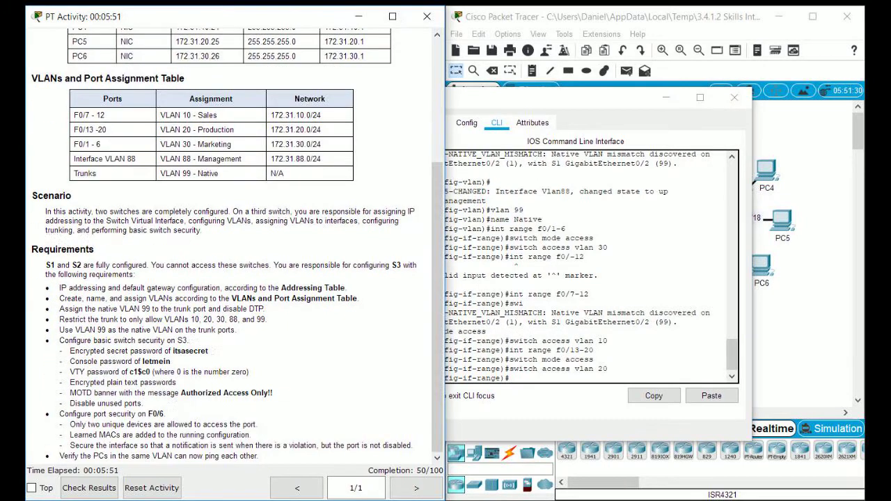
{"action": "key", "text": "alt+Tab"}
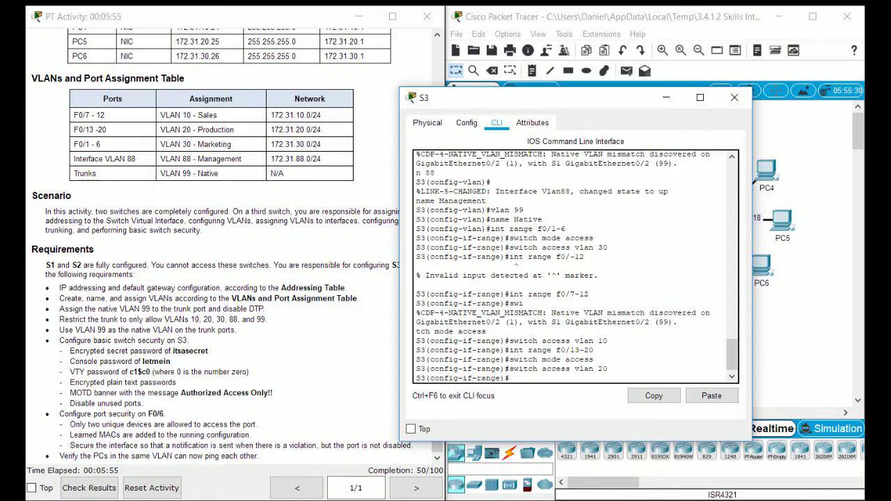
{"action": "key", "text": "alt+Tab"}
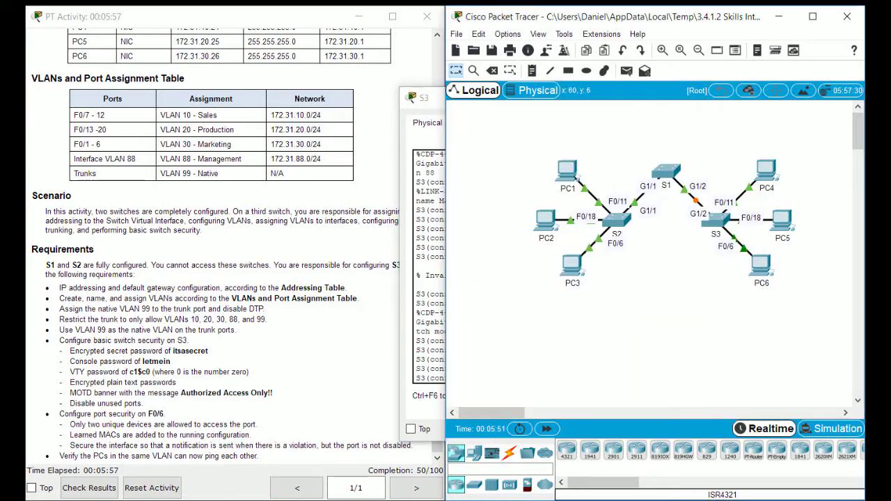
{"action": "key", "text": "alt+Tab"}
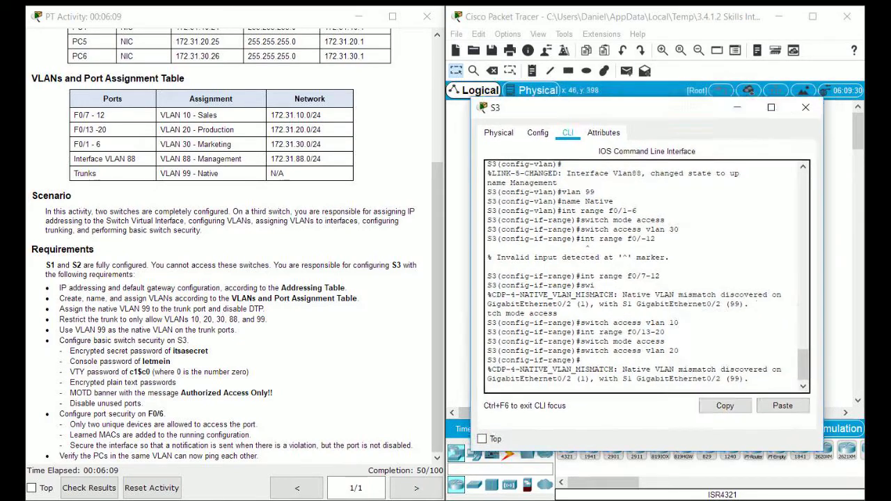
Step: Make interface G0/2 a trunk port
{"action": "left_click_drag", "start_coordinate": [592, 379], "coordinate": [487, 360]}
{"action": "left_click", "coordinate": [487, 360]}
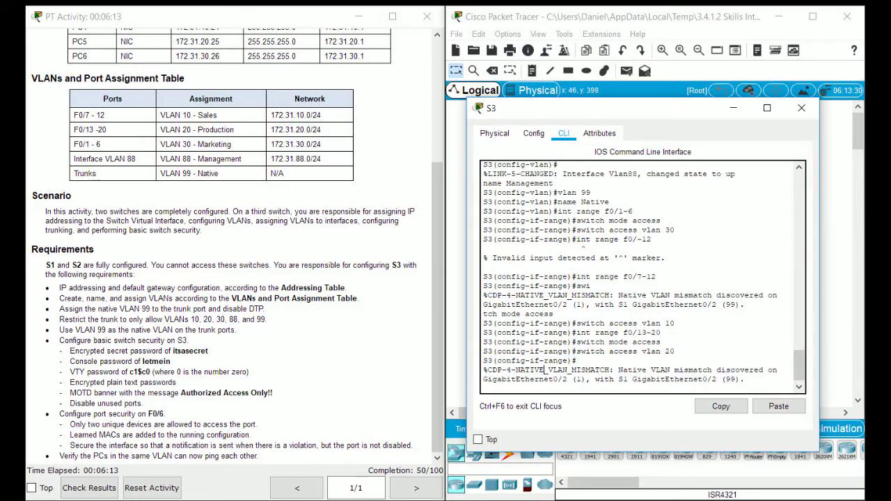
{"action": "key", "text": "Return"}
{"action": "type", "text": "int g0/2"}
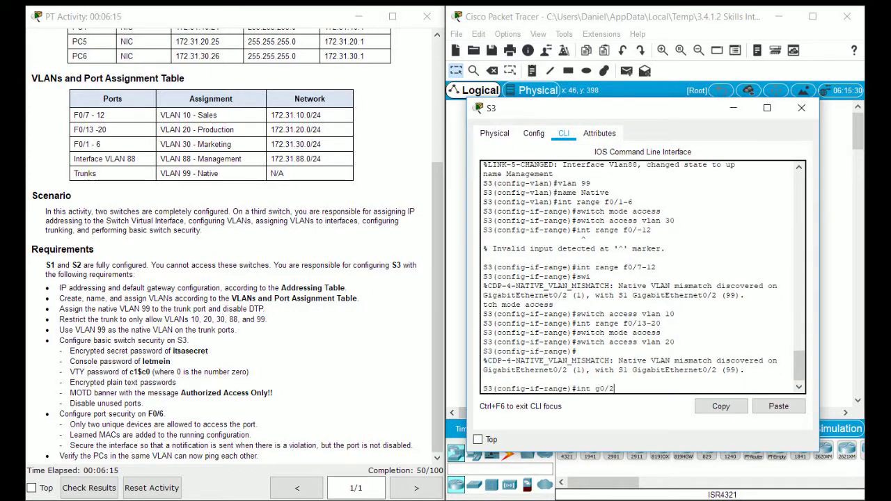
{"action": "key", "text": "Return"}
{"action": "type", "text": "switchport mode trunk"}
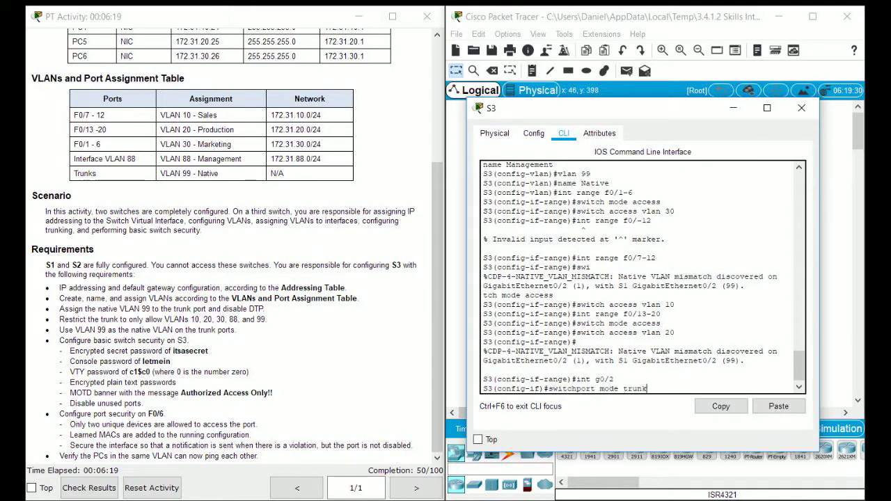
{"action": "key", "text": "Return"}
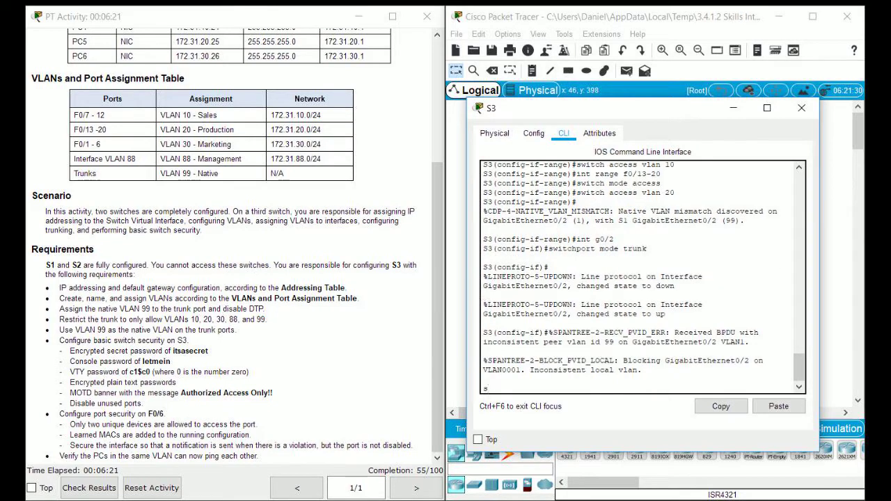
Step: Set VLAN 99 as the native VLAN on the G0/2 trunk
{"action": "type", "text": "switchport trun k"}
{"action": "key", "text": "BackSpace"}
{"action": "key", "text": "BackSpace"}
{"action": "type", "text": "k nativev"}
{"action": "key", "text": "BackSpace"}
{"action": "type", "text": "vlan 99"}
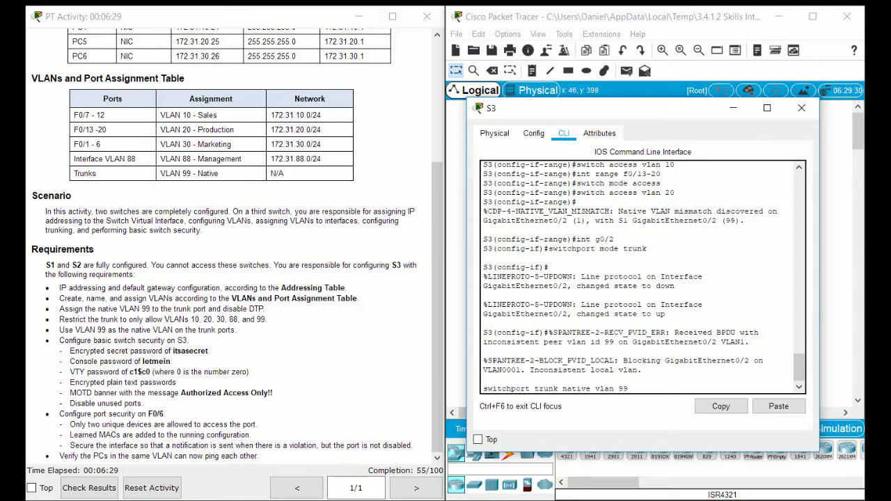
{"action": "key", "text": "Return"}
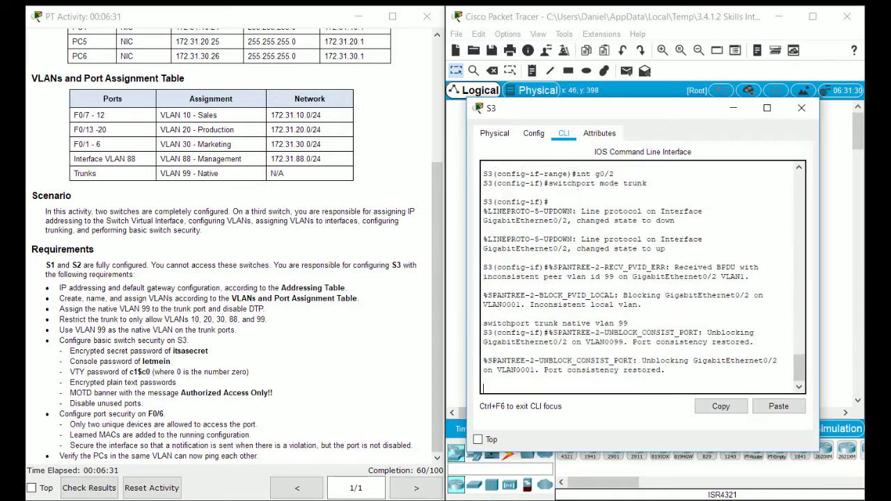
{"action": "key", "text": "Return"}
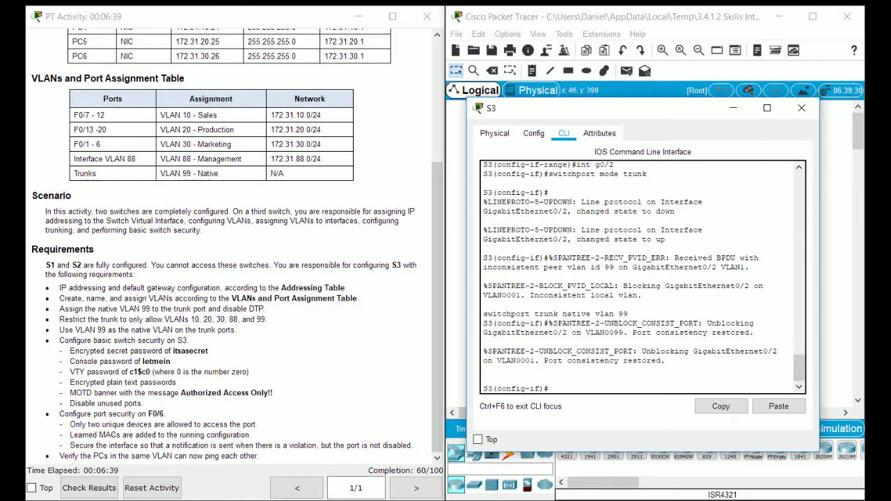
Step: Limit the G0/2 trunk to VLANs 10, 20, 30, 88, 99 and confirm native VLAN 99
{"action": "type", "text": "switchport trunk"}
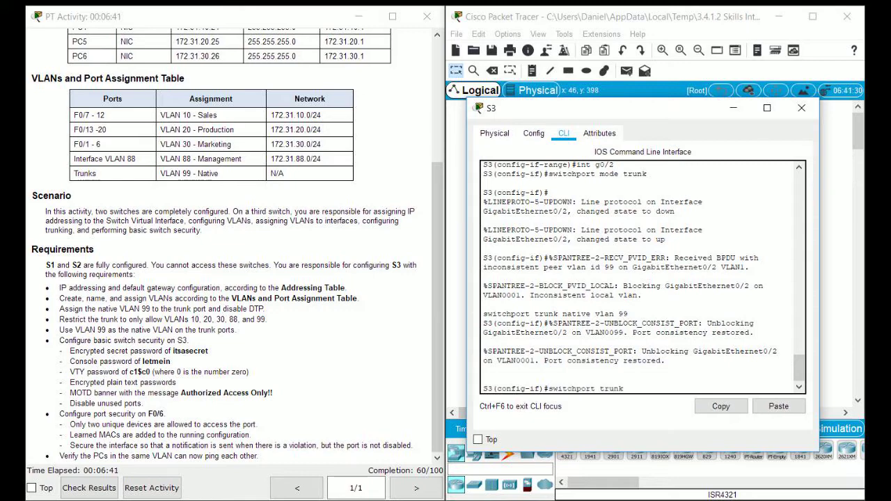
{"action": "type", "text": " allowed vlan 10,20,"}
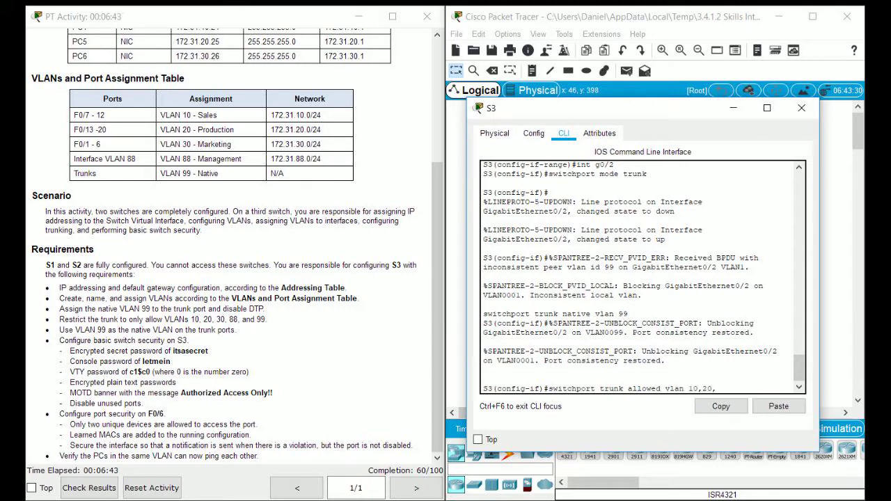
{"action": "type", "text": "30,88,99"}
{"action": "key", "text": "Return"}
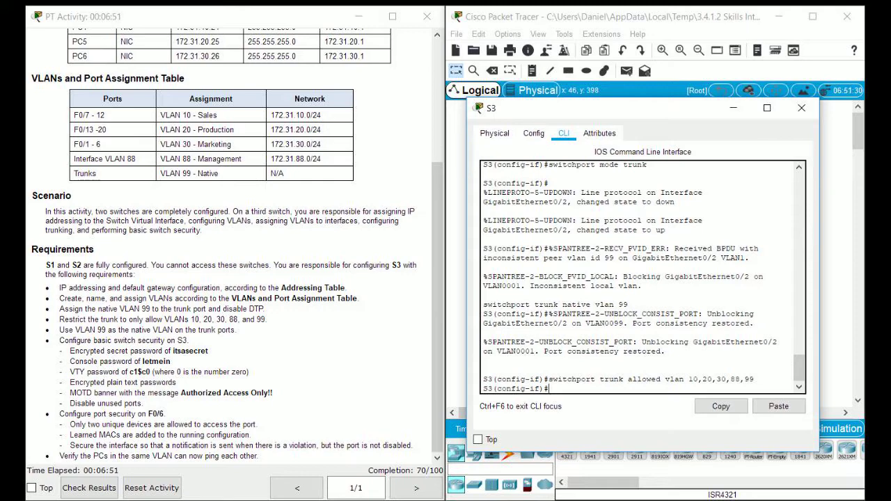
{"action": "type", "text": "switchport trunk native vlan 99"}
{"action": "key", "text": "Return"}
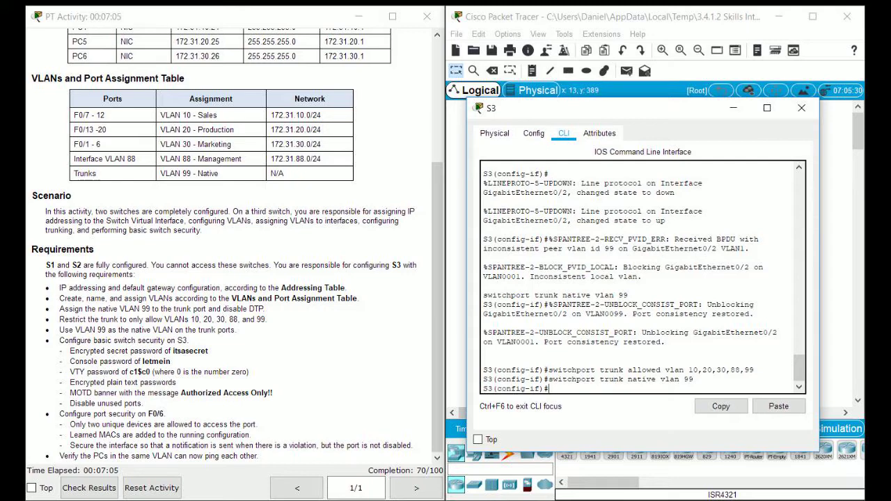
{"action": "type", "text": "exit"}
{"action": "key", "text": "Return"}
{"action": "type", "text": "en"}
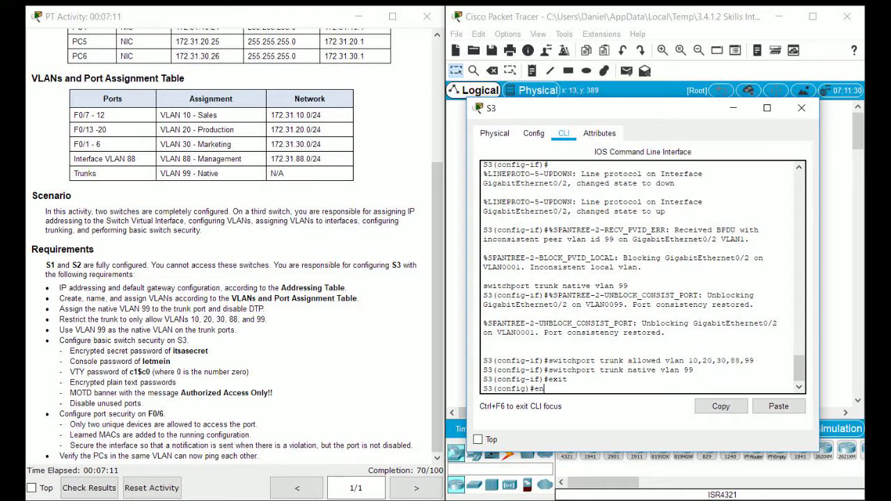
{"action": "type", "text": "able secret itsasecret"}
Step: Apply the enable secret and set a console line 0 password with login required
{"action": "key", "text": "Return"}
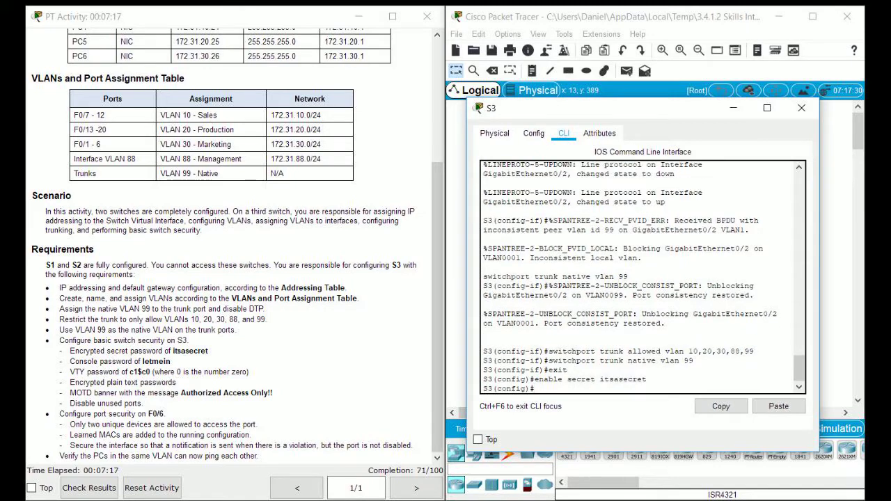
{"action": "type", "text": "linec on 0"}
{"action": "key", "text": "Return"}
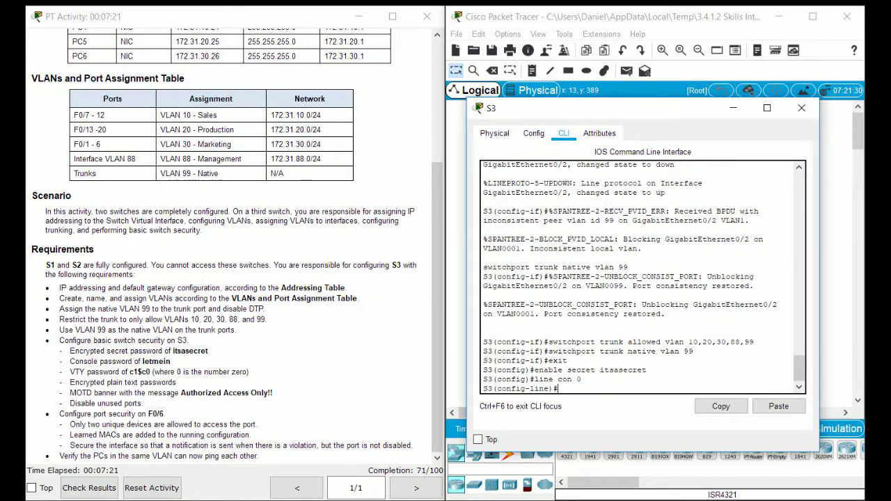
{"action": "type", "text": "password letmein"}
{"action": "key", "text": "Return"}
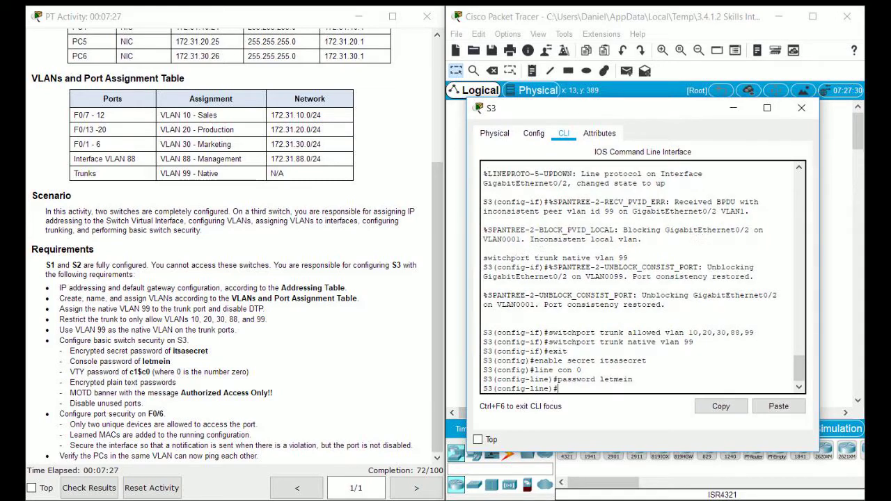
{"action": "type", "text": "login"}
{"action": "key", "text": "Return"}
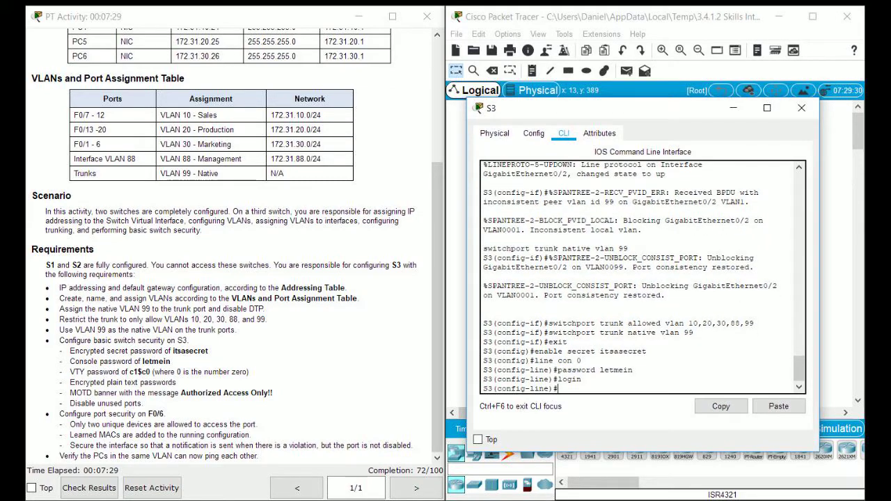
Step: Set a password on VTY lines 0–15 and require login
{"action": "type", "text": "ex"}
{"action": "key", "text": "BackSpace"}
{"action": "key", "text": "BackSpace"}
{"action": "type", "text": "line vty 0 15"}
{"action": "key", "text": "Return"}
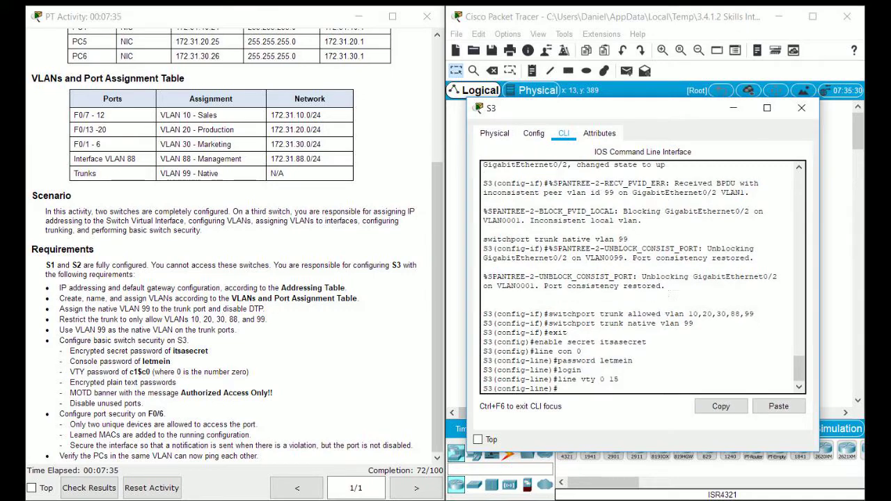
{"action": "type", "text": "password c1$"}
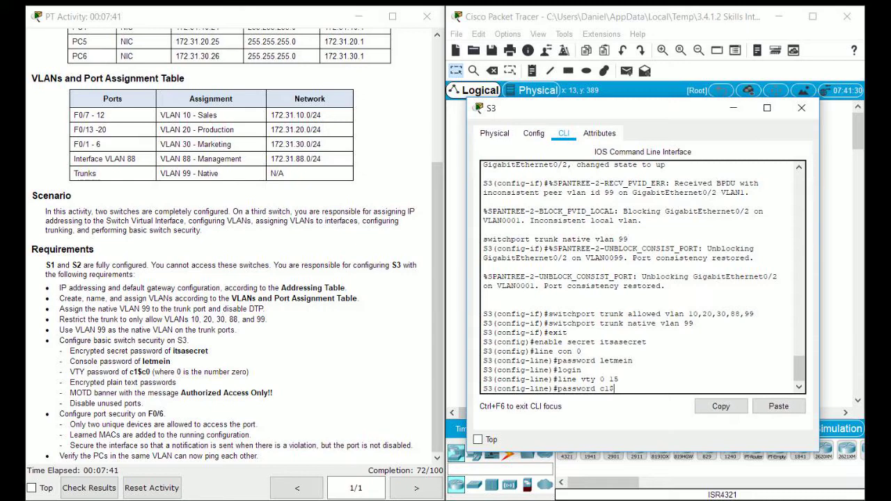
{"action": "type", "text": "c0"}
{"action": "key", "text": "Return"}
{"action": "type", "text": "login"}
{"action": "key", "text": "Return"}
Step: Turn on service password-encryption from global configuration
{"action": "type", "text": "exit"}
{"action": "key", "text": "Return"}
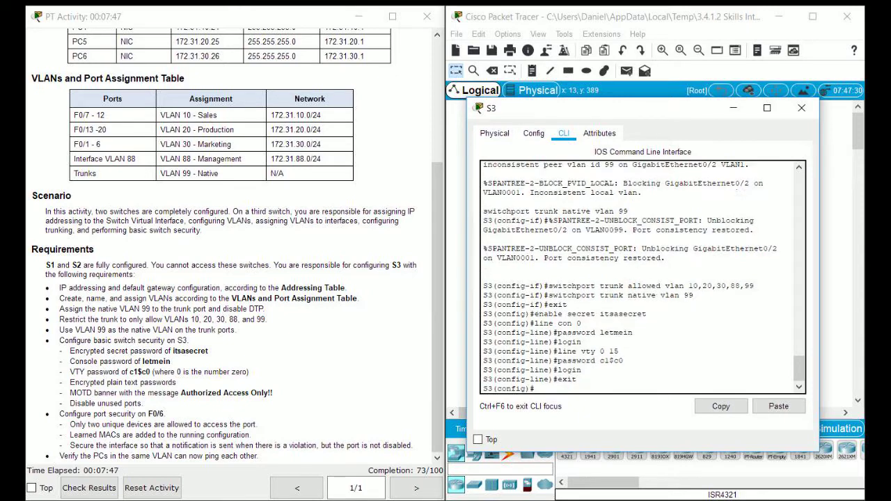
{"action": "type", "text": "service password-encryption"}
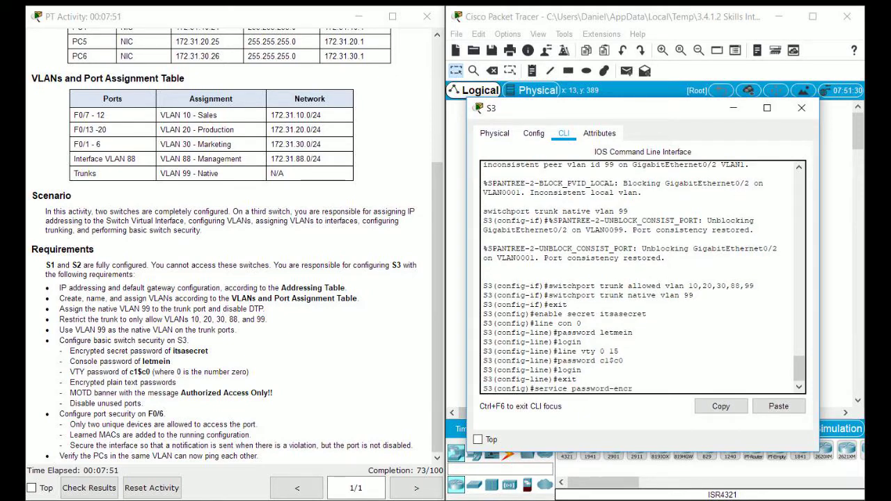
{"action": "key", "text": "Return"}
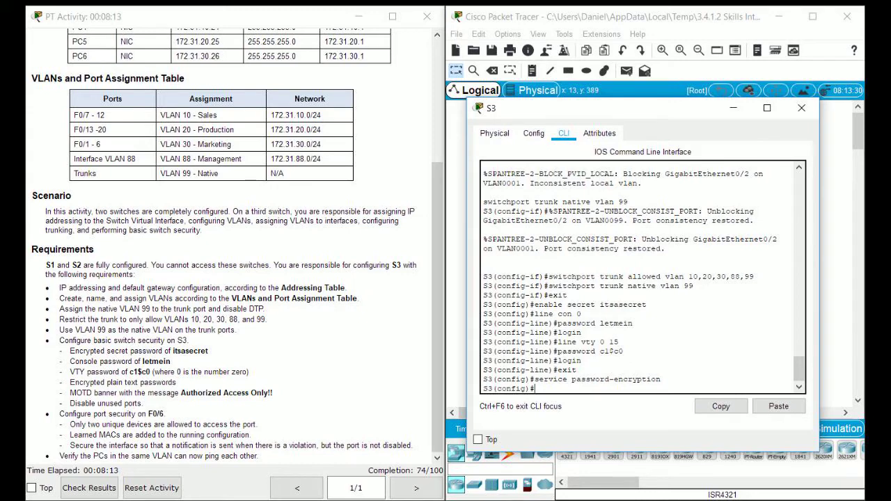
Step: Set the MOTD banner to 'Authorized Access Only!!', fixing the misspelled banner keyword
{"action": "type", "text": "banned motd *Authorized Ac"}
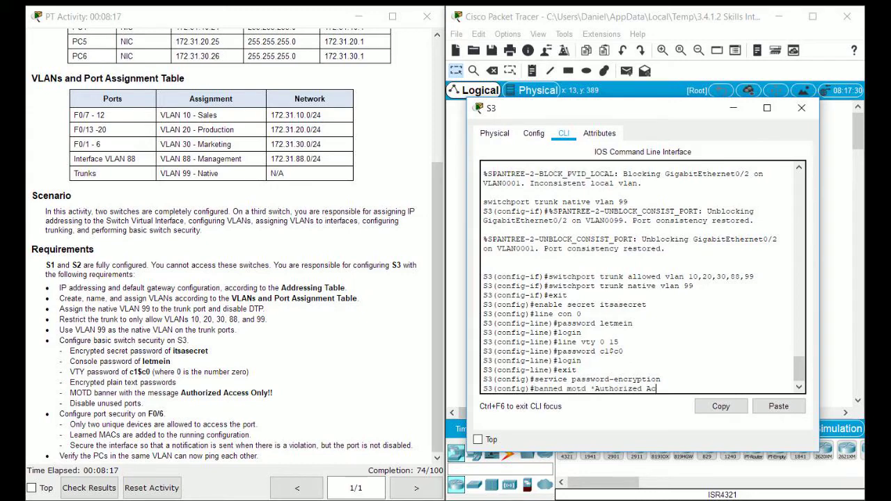
{"action": "type", "text": "cess Only!!*"}
{"action": "key", "text": "Return"}
{"action": "key", "text": "Up"}
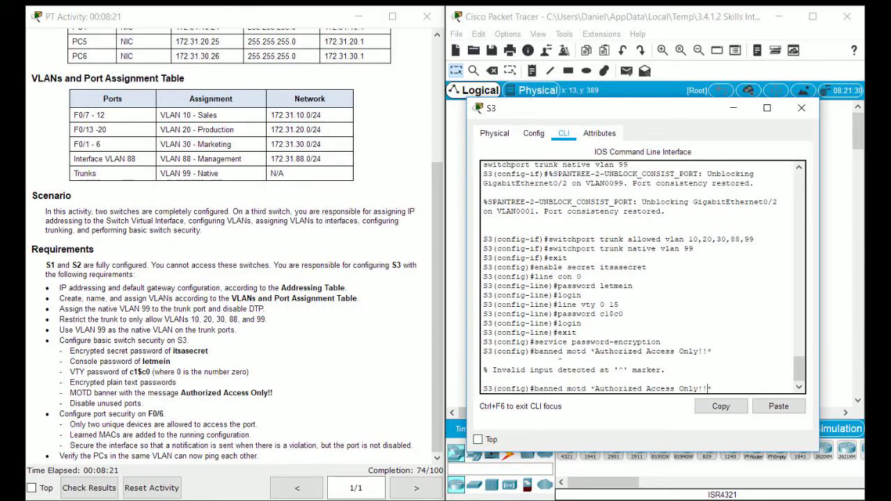
{"action": "left_click", "coordinate": [585, 389]}
{"action": "key", "text": "BackSpace"}
{"action": "type", "text": "r"}
{"action": "key", "text": "Return"}
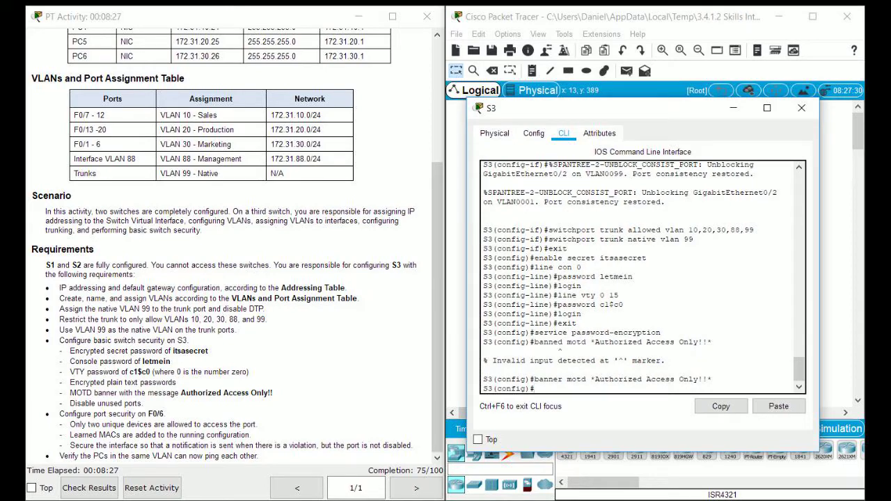
{"action": "left_click_drag", "start_coordinate": [591, 108], "coordinate": [408, 115]}
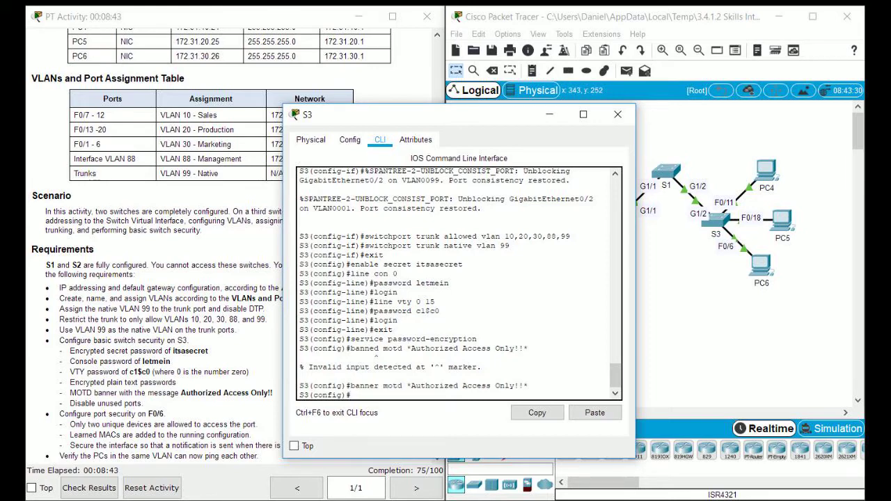
Step: Leave configuration mode and list S3's running configuration from the interfaces section onward
{"action": "type", "text": "exit"}
{"action": "key", "text": "Return"}
{"action": "type", "text": "sh"}
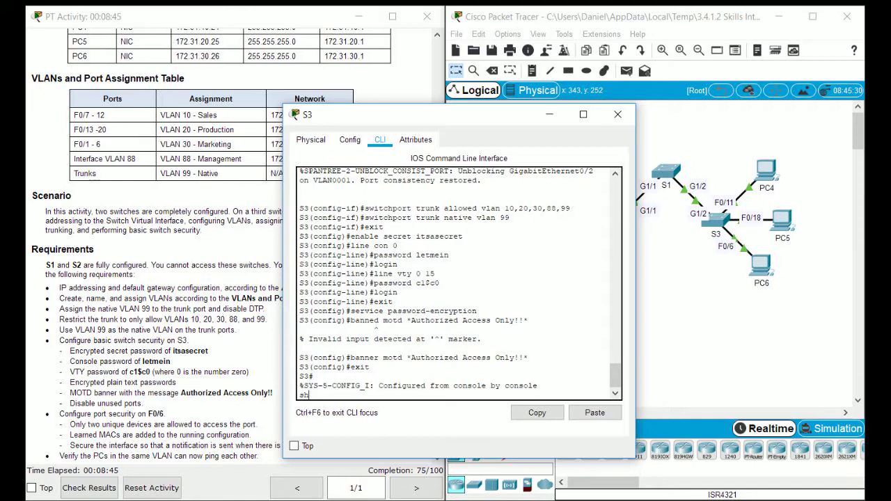
{"action": "type", "text": " run | be interface"}
{"action": "key", "text": "Return"}
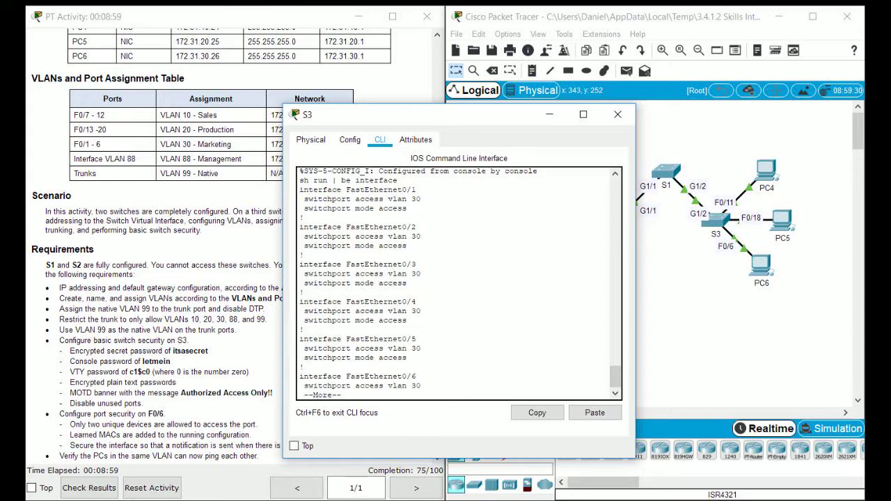
Step: Page through the listing to confirm port VLANs and G0/2 trunk settings, then return to the topology
{"action": "key", "text": "space"}
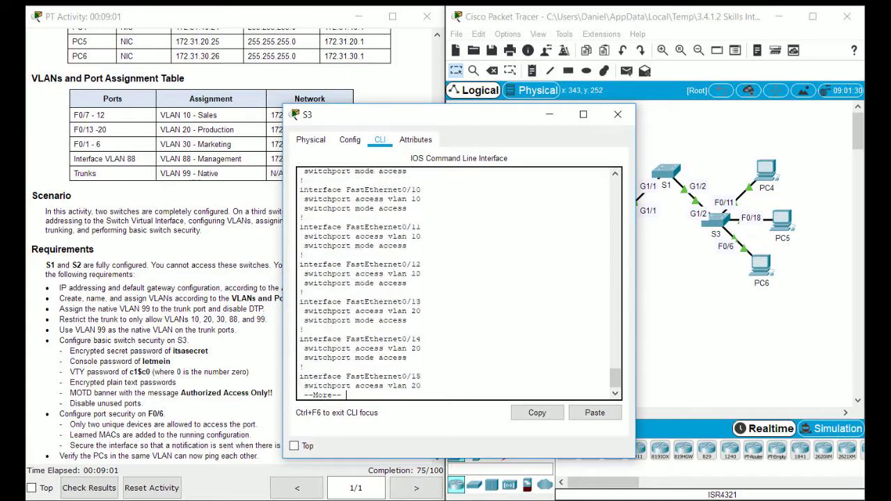
{"action": "key", "text": "space"}
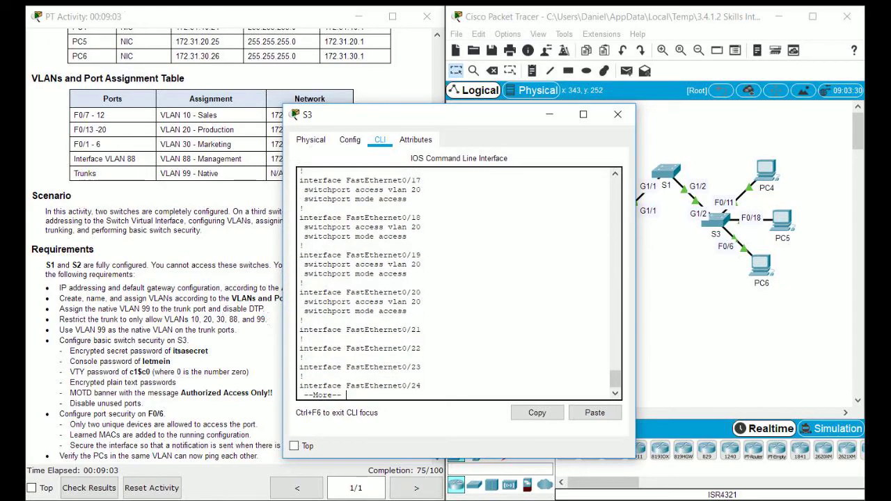
{"action": "key", "text": "Return"}
{"action": "key", "text": "Return"}
{"action": "key", "text": "Return"}
{"action": "key", "text": "Return"}
{"action": "key", "text": "Return"}
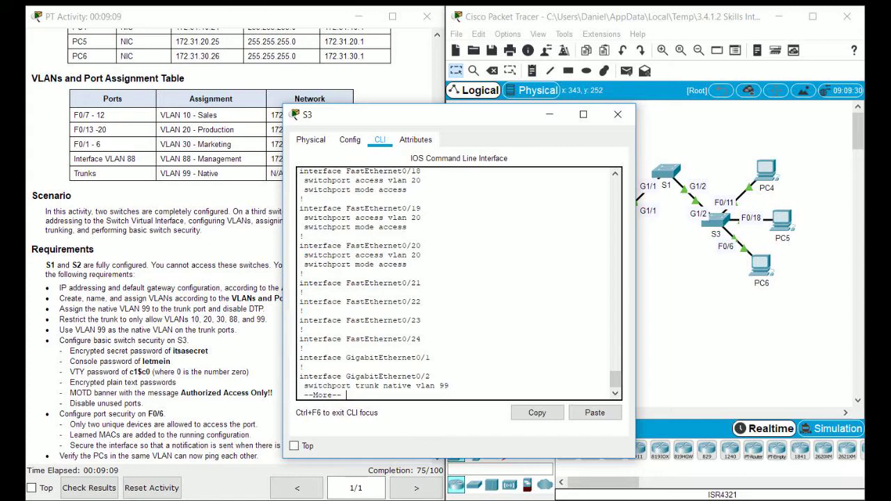
{"action": "key", "text": "Return"}
{"action": "key", "text": "Return"}
{"action": "key", "text": "Return"}
{"action": "key", "text": "Return"}
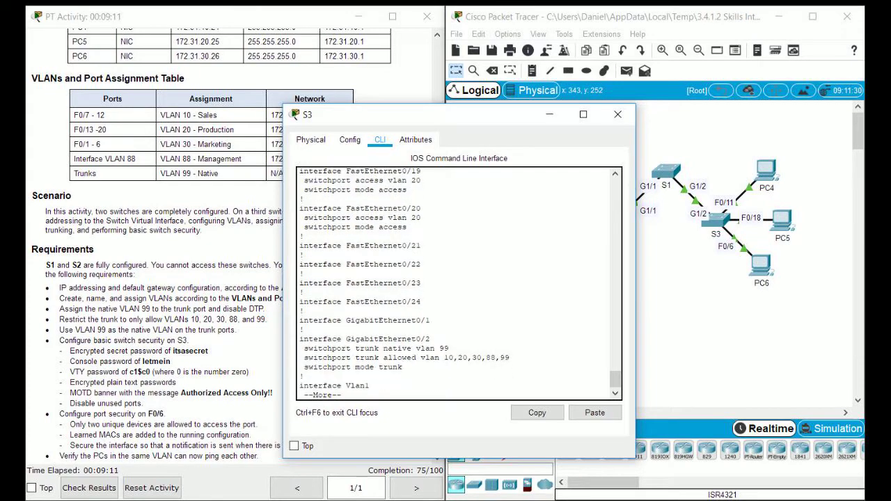
{"action": "key", "text": "q"}
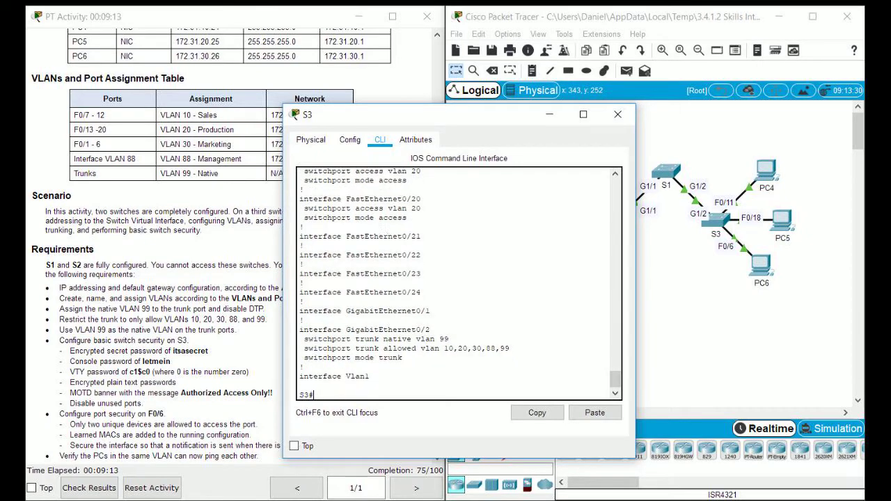
{"action": "left_click", "coordinate": [686, 276]}
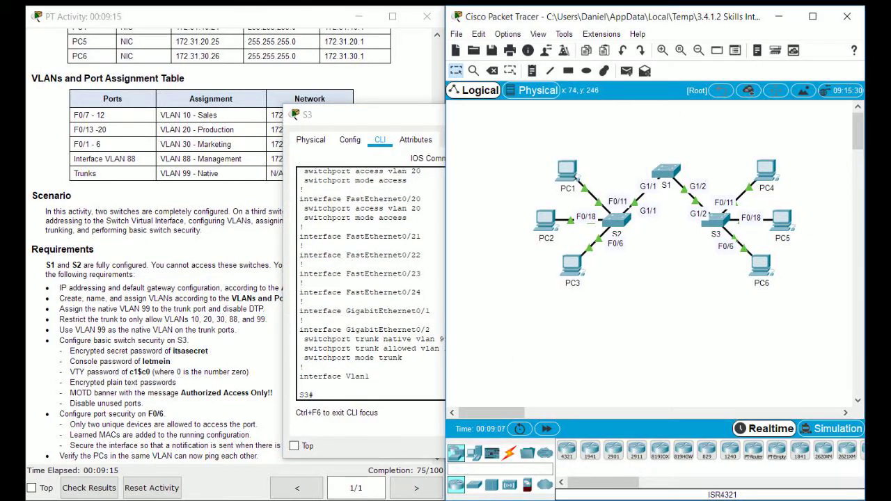
{"action": "key", "text": "alt+Tab"}
{"action": "type", "text": "conf t"}
{"action": "key", "text": "Return"}
{"action": "type", "text": "int range"}
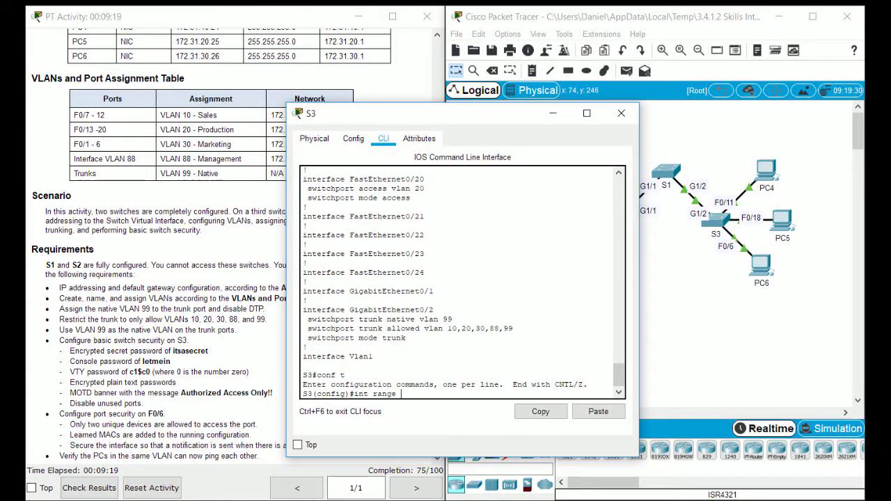
{"action": "type", "text": " f0/1-5, f0/7-10"}
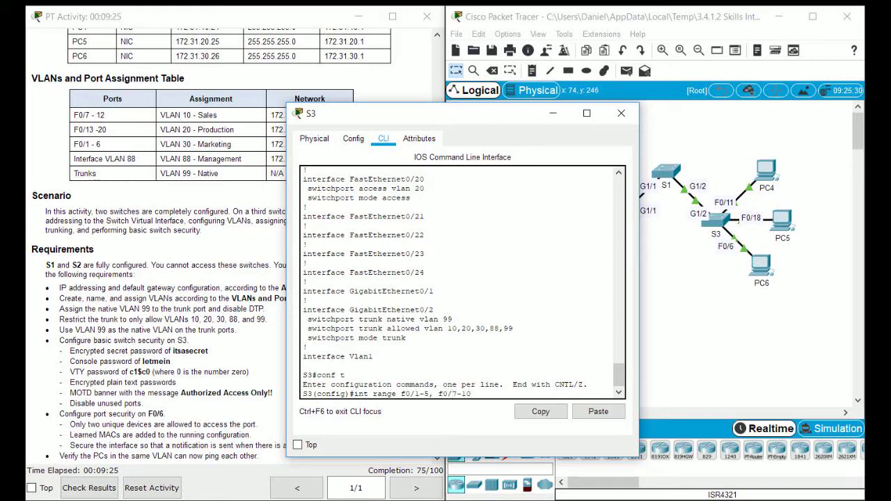
{"action": "type", "text": ", f0/12-17, f0/19-24, g0/1"}
{"action": "key", "text": "Return"}
{"action": "type", "text": "shut"}
{"action": "key", "text": "Return"}
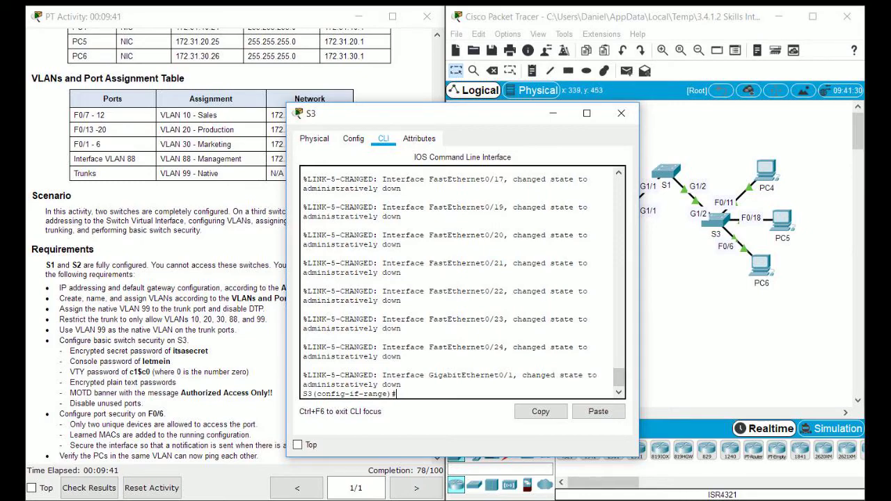
{"action": "scroll", "coordinate": [463, 282], "scroll_direction": "up", "scroll_amount": 10}
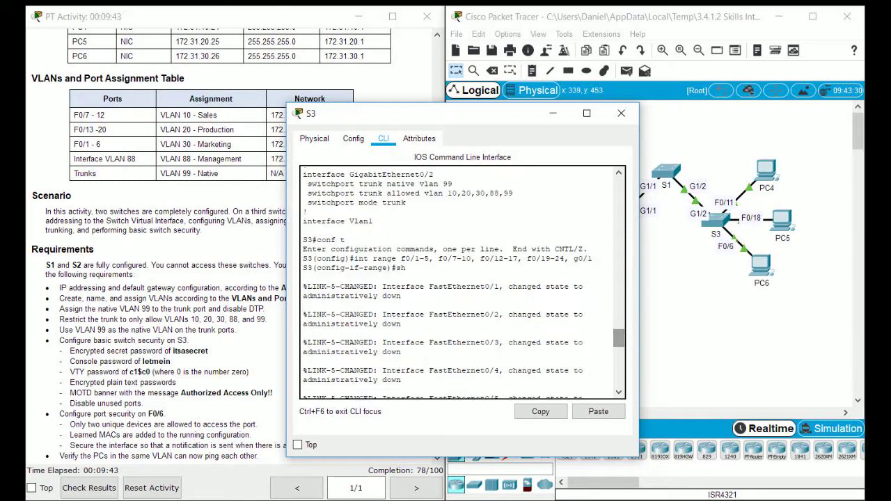
{"action": "mouse_move", "coordinate": [405, 258]}
{"action": "left_mouse_down"}
{"action": "mouse_move", "coordinate": [593, 258]}
{"action": "mouse_move", "coordinate": [406, 268]}
{"action": "left_mouse_up"}
{"action": "left_click", "coordinate": [407, 268]}
{"action": "scroll", "coordinate": [416, 258], "scroll_direction": "down", "scroll_amount": 15}
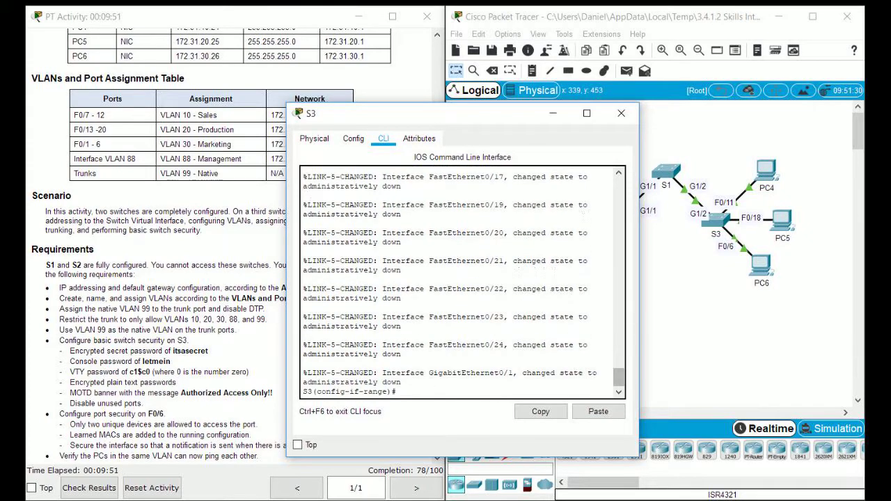
{"action": "scroll", "coordinate": [416, 258], "scroll_direction": "up", "scroll_amount": 10}
{"action": "scroll", "coordinate": [564, 284], "scroll_direction": "up", "scroll_amount": 5}
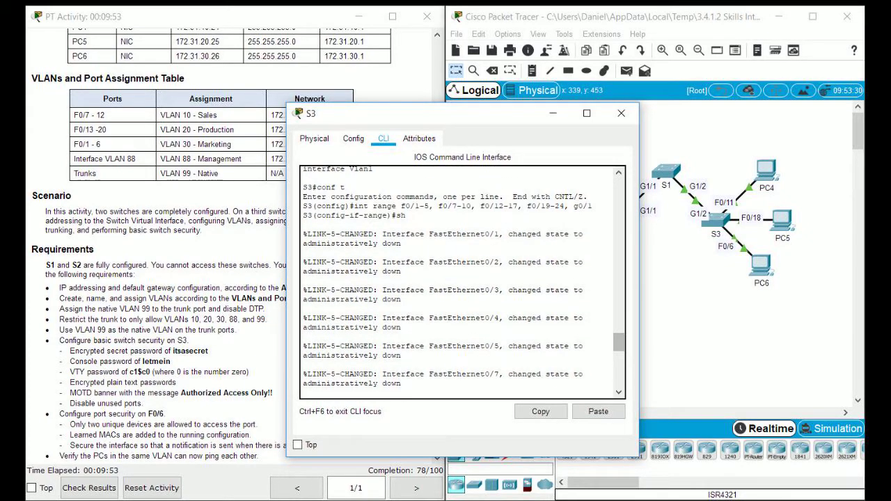
{"action": "left_click_drag", "start_coordinate": [303, 197], "coordinate": [303, 206]}
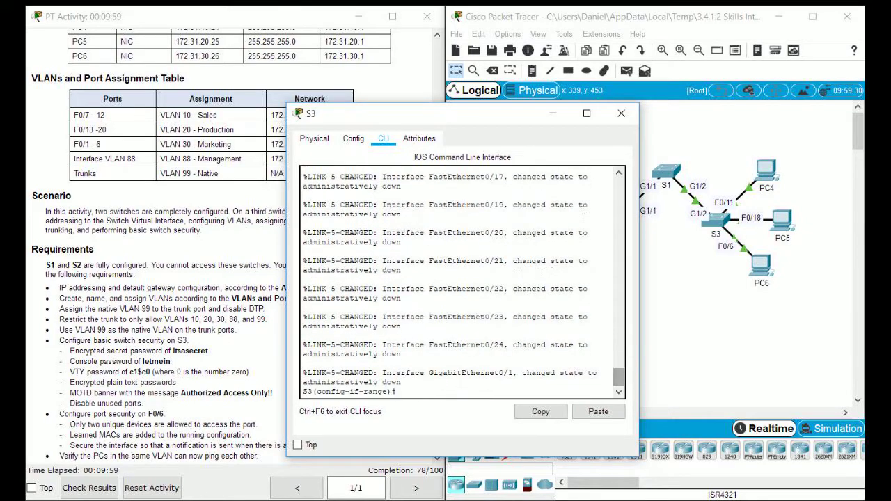
{"action": "left_click_drag", "start_coordinate": [452, 113], "coordinate": [578, 107]}
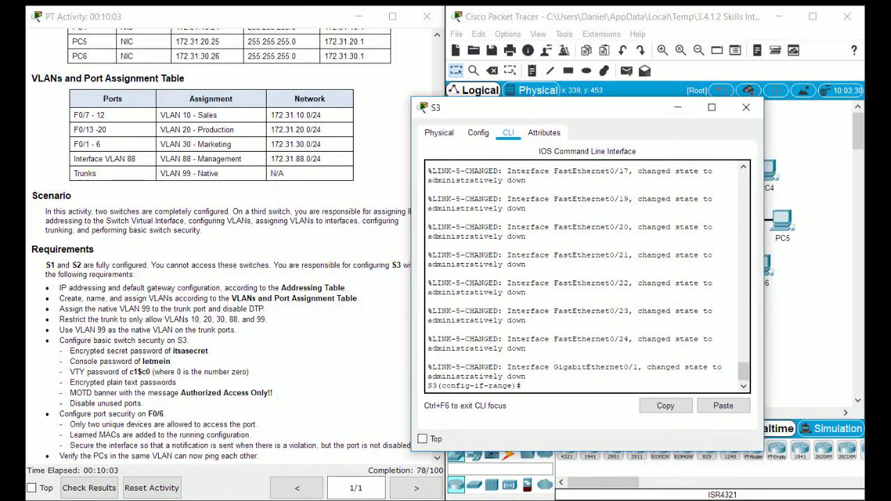
Step: Enter interface F0/6 and enable switchport port-security on it
{"action": "type", "text": "int f0/6"}
{"action": "key", "text": "Return"}
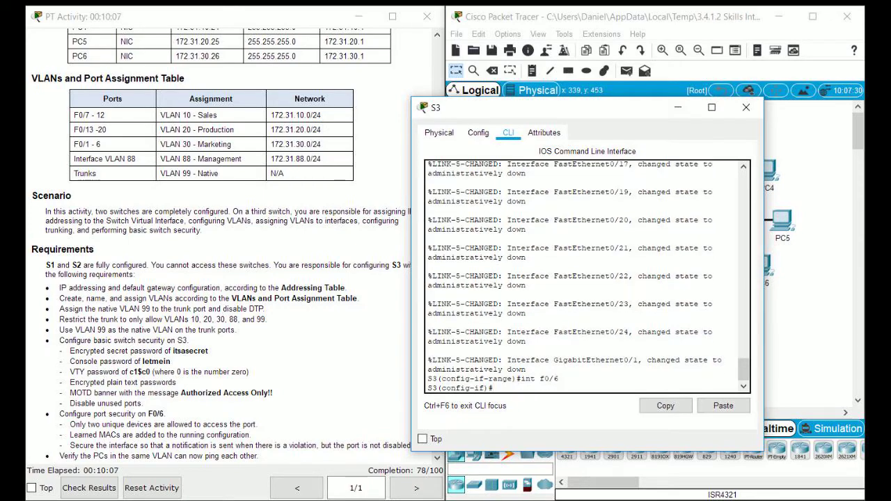
{"action": "left_click_drag", "start_coordinate": [556, 107], "coordinate": [502, 92]}
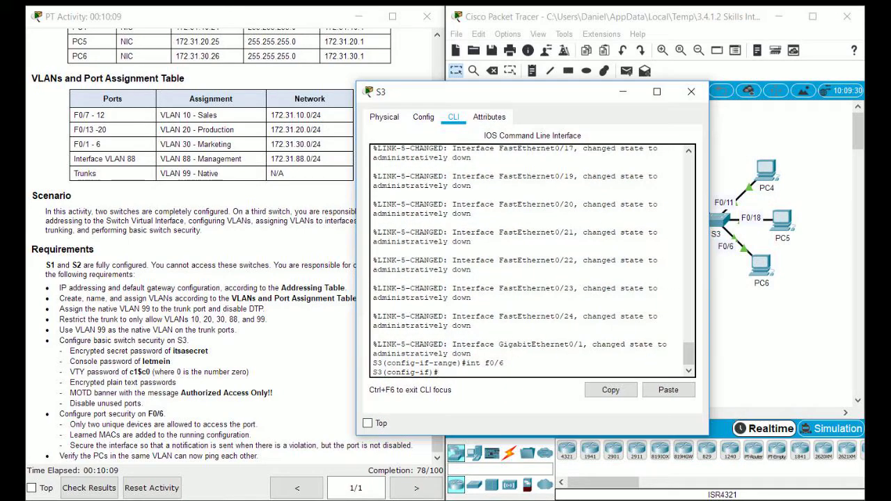
{"action": "type", "text": "switc"}
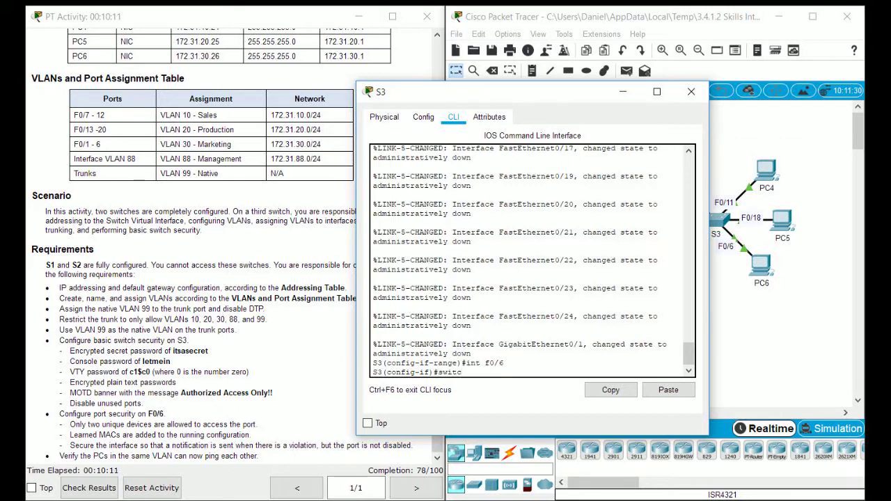
{"action": "type", "text": "hport port-security"}
{"action": "key", "text": "Return"}
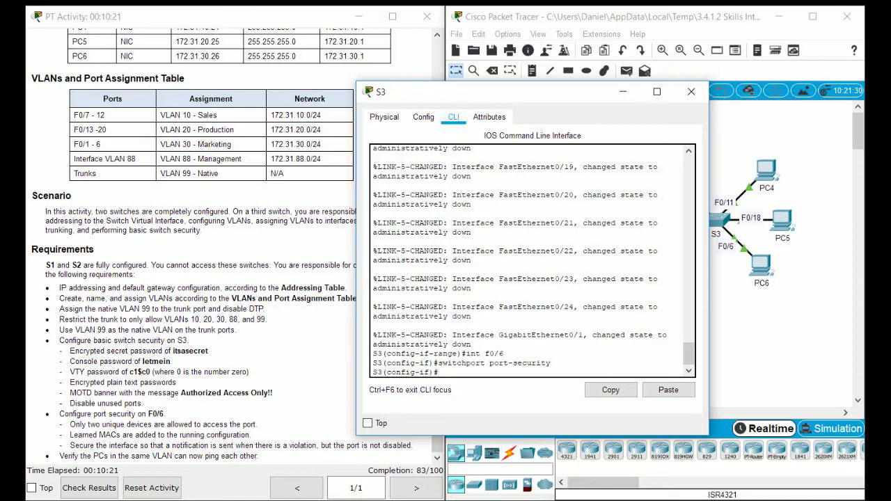
Step: Limit F0/6 port security to a maximum of 2 MAC addresses
{"action": "key", "text": "Up"}
{"action": "type", "text": "a"}
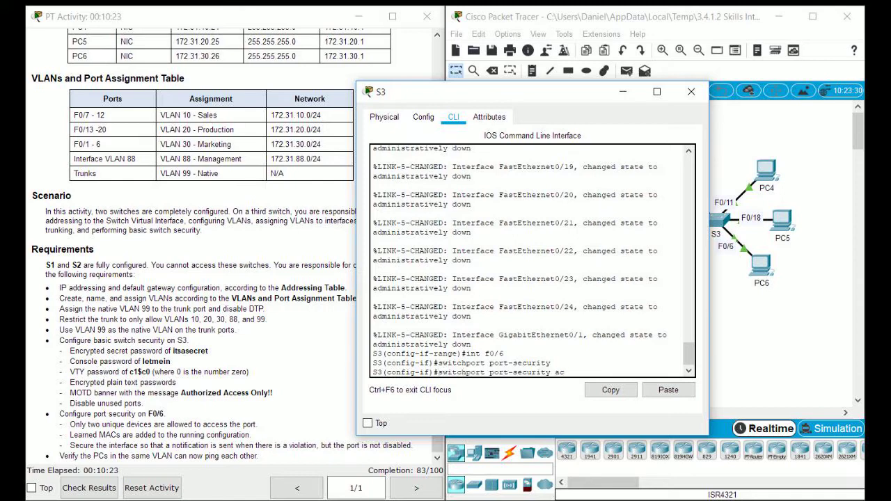
{"action": "key", "text": "BackSpace"}
{"action": "type", "text": "maximum 2"}
{"action": "key", "text": "Return"}
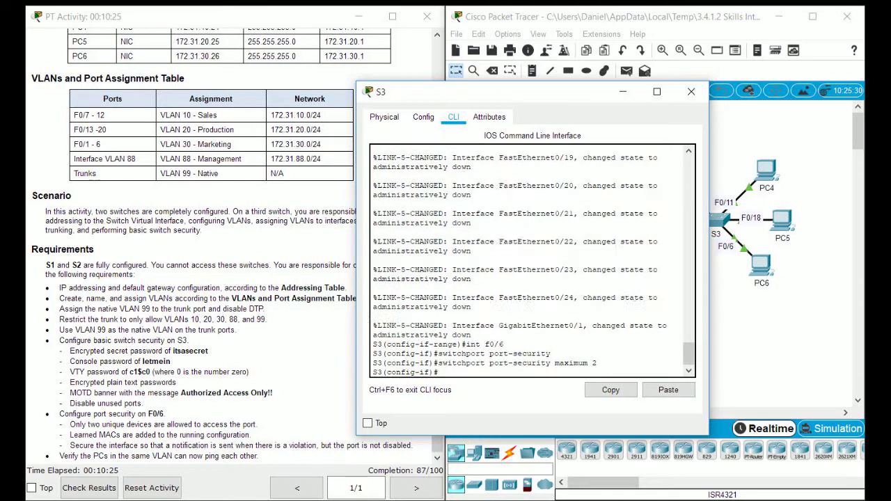
Step: Turn on sticky MAC learning and set the violation mode to restrict on F0/6
{"action": "key", "text": "Up"}
{"action": "key", "text": "BackSpace"}
{"action": "key", "text": "BackSpace"}
{"action": "key", "text": "BackSpace"}
{"action": "key", "text": "BackSpace"}
{"action": "key", "text": "BackSpace"}
{"action": "key", "text": "BackSpace"}
{"action": "key", "text": "BackSpace"}
{"action": "key", "text": "BackSpace"}
{"action": "key", "text": "BackSpace"}
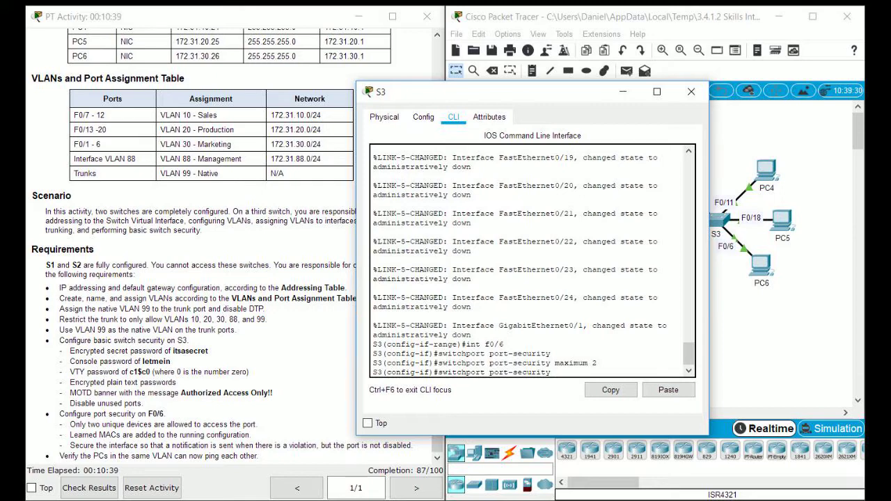
{"action": "type", "text": "mac-address sticky"}
{"action": "key", "text": "Return"}
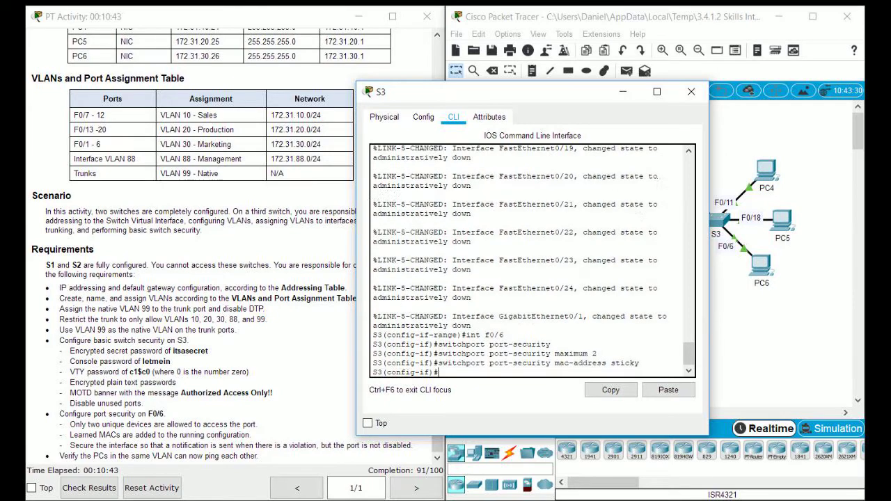
{"action": "key", "text": "Up"}
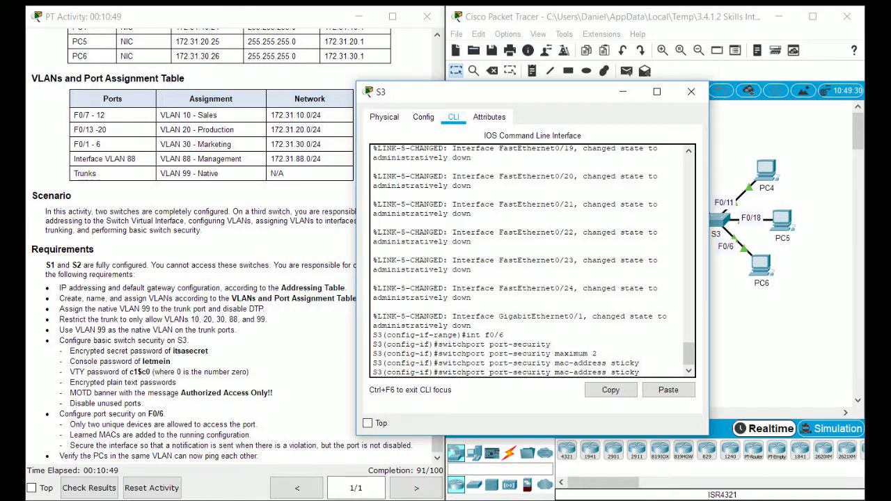
{"action": "key", "text": "BackSpace"}
{"action": "key", "text": "BackSpace"}
{"action": "key", "text": "BackSpace"}
{"action": "key", "text": "BackSpace"}
{"action": "key", "text": "BackSpace"}
{"action": "key", "text": "BackSpace"}
{"action": "key", "text": "BackSpace"}
{"action": "key", "text": "BackSpace"}
{"action": "key", "text": "BackSpace"}
{"action": "key", "text": "BackSpace"}
{"action": "key", "text": "BackSpace"}
{"action": "key", "text": "BackSpace"}
{"action": "key", "text": "BackSpace"}
{"action": "key", "text": "BackSpace"}
{"action": "key", "text": "BackSpace"}
{"action": "key", "text": "BackSpace"}
{"action": "key", "text": "BackSpace"}
{"action": "key", "text": "BackSpace"}
{"action": "key", "text": "BackSpace"}
{"action": "type", "text": "violation restrict"}
{"action": "key", "text": "Return"}
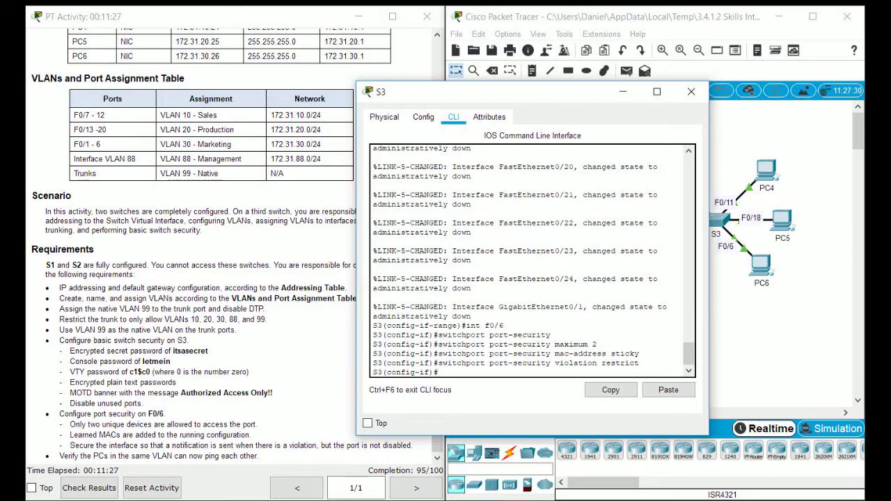
Step: Check the activity results and scroll the assessment items to the failing GigabitEthernet0/2 Nonegotiate item
{"action": "key", "text": "alt+Tab"}
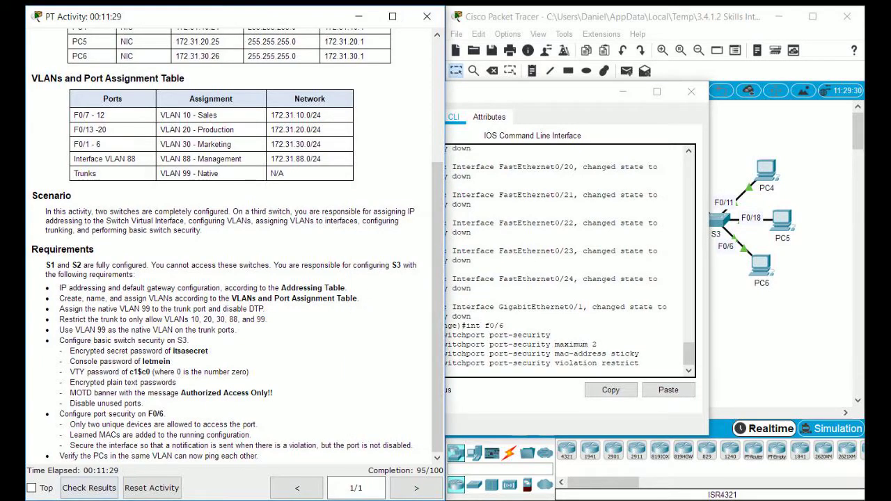
{"action": "left_click", "coordinate": [392, 16]}
{"action": "left_click_drag", "start_coordinate": [487, 91], "coordinate": [195, 94]}
{"action": "left_click", "coordinate": [563, 99]}
{"action": "scroll", "coordinate": [557, 292], "scroll_direction": "down", "scroll_amount": 5}
{"action": "scroll", "coordinate": [557, 293], "scroll_direction": "down", "scroll_amount": 2}
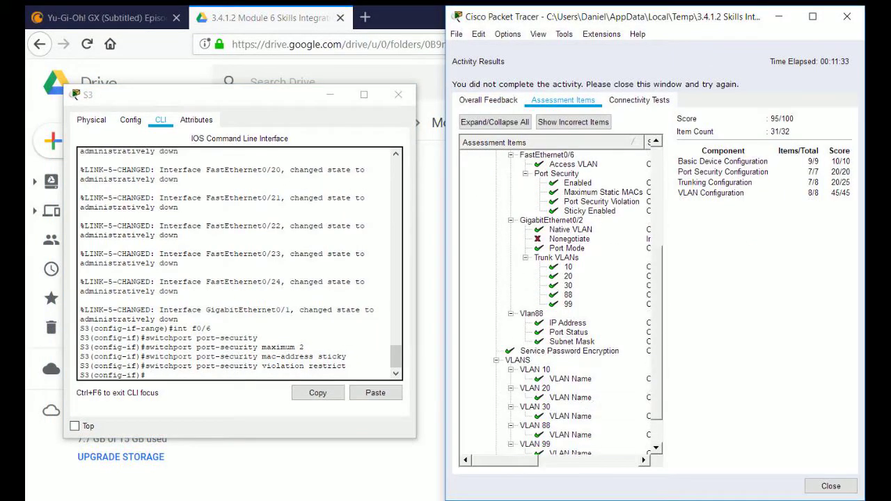
{"action": "scroll", "coordinate": [569, 239], "scroll_direction": "down", "scroll_amount": 2}
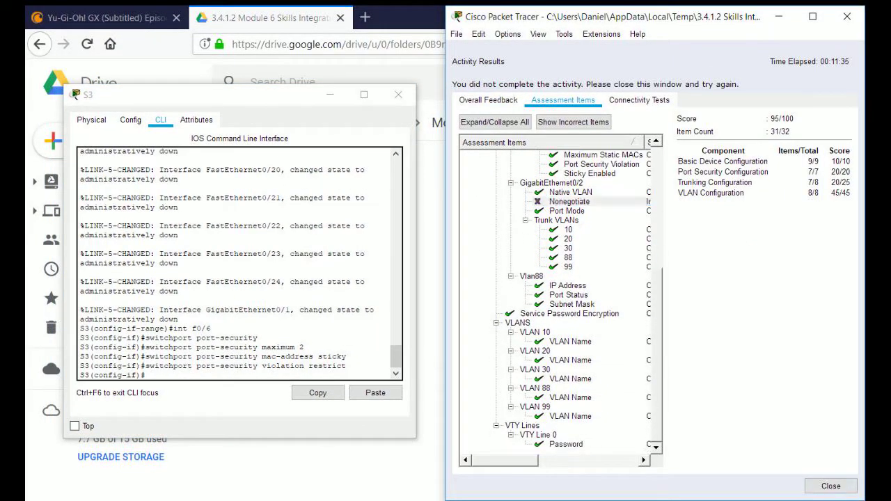
Step: Close the results window and dock the PT Activity instructions on the left half
{"action": "left_click", "coordinate": [830, 486]}
{"action": "key", "text": "super+Left"}
{"action": "scroll", "coordinate": [236, 251], "scroll_direction": "down", "scroll_amount": 5}
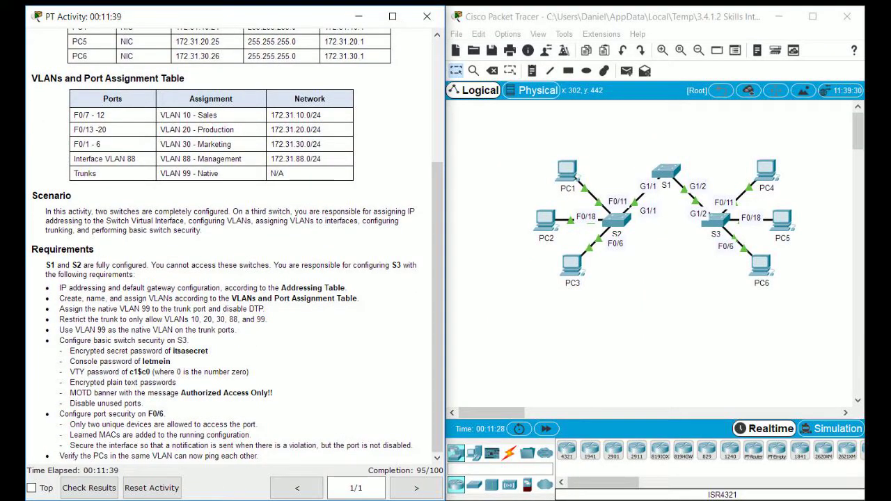
Step: In S3's CLI, apply 'switchport nonegotiate' to interface G0/2 to disable trunk negotiation
{"action": "left_click", "coordinate": [716, 221]}
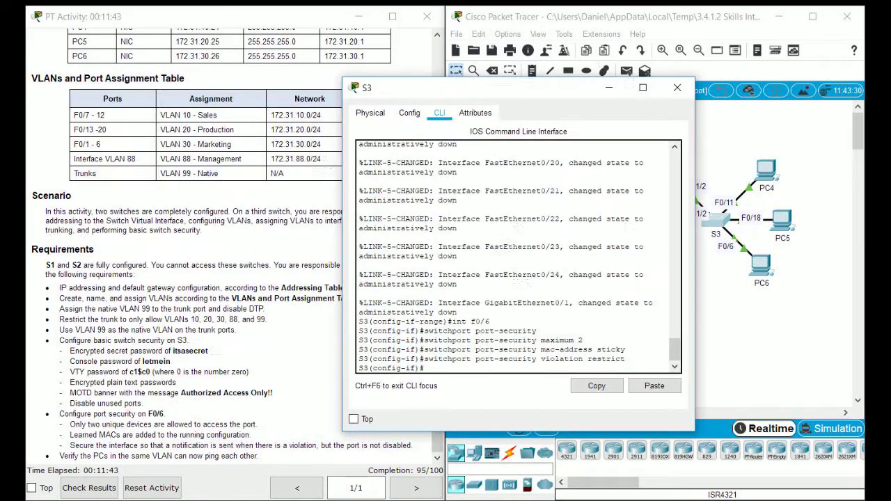
{"action": "key", "text": "Return"}
{"action": "type", "text": "int"}
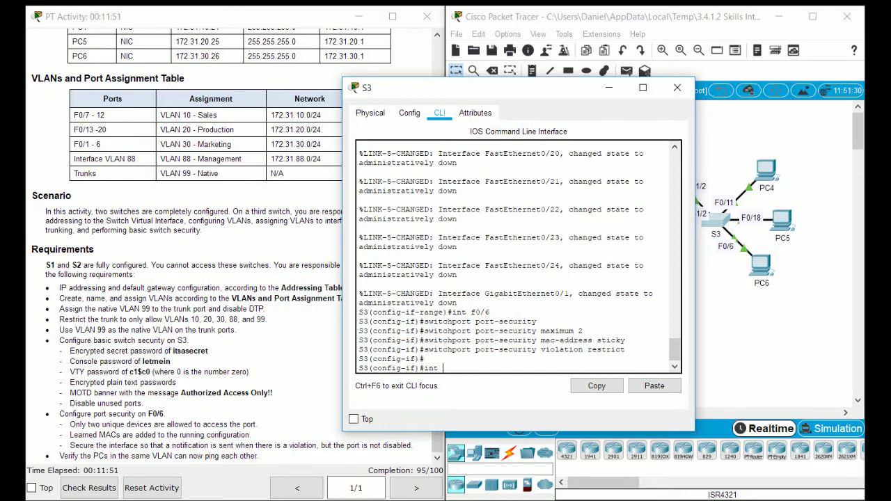
{"action": "type", "text": " g0/2"}
{"action": "key", "text": "Return"}
{"action": "type", "text": "switchport no"}
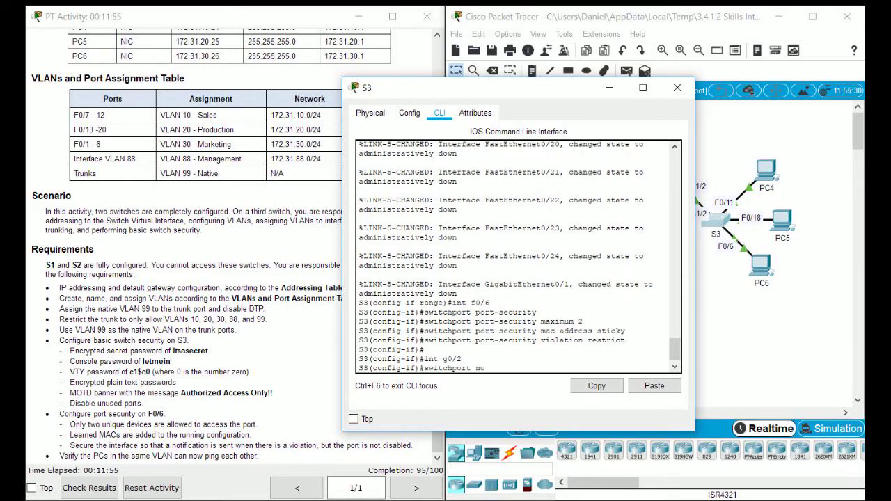
{"action": "type", "text": "negotiate"}
{"action": "key", "text": "Return"}
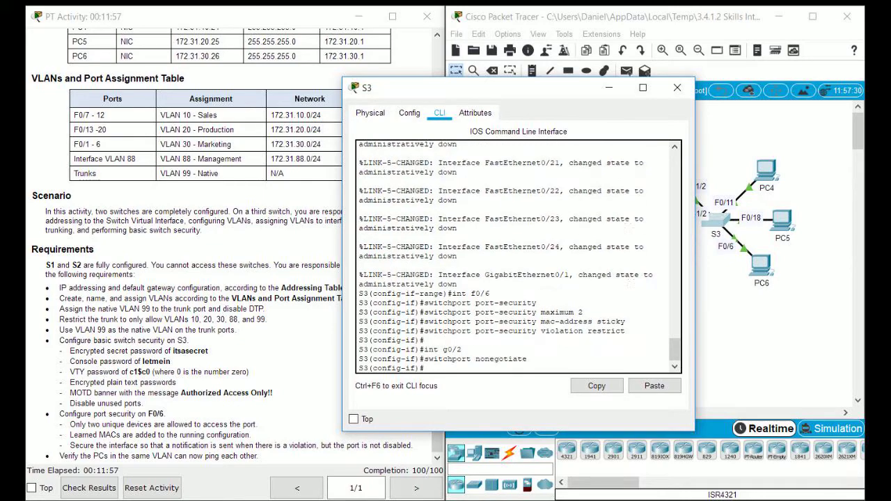
{"action": "left_click_drag", "start_coordinate": [487, 88], "coordinate": [401, 94]}
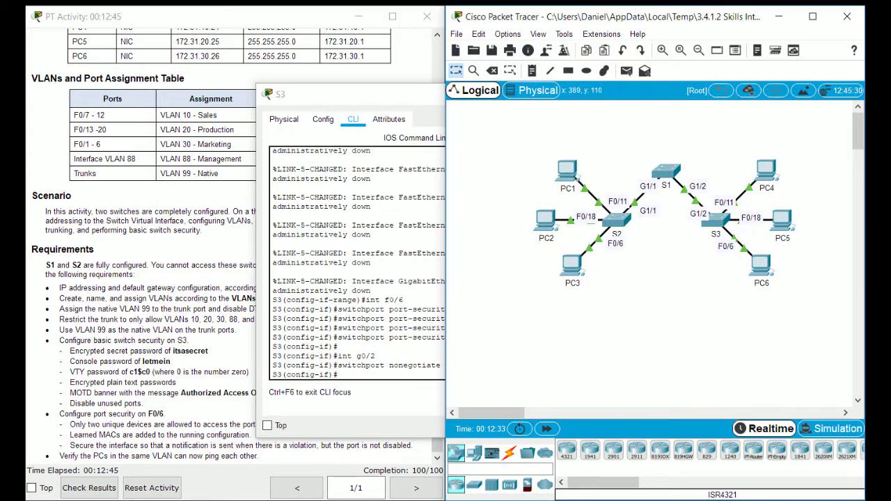
{"action": "left_click", "coordinate": [386, 299]}
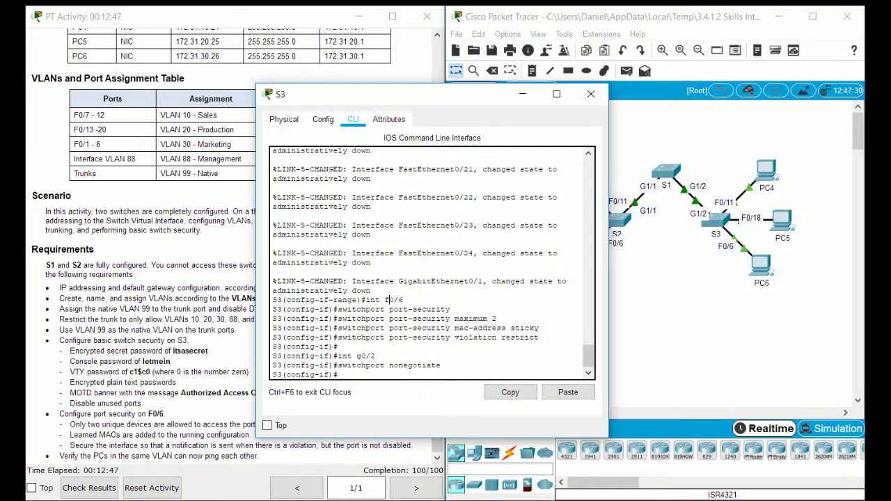
{"action": "key", "text": "alt+Tab"}
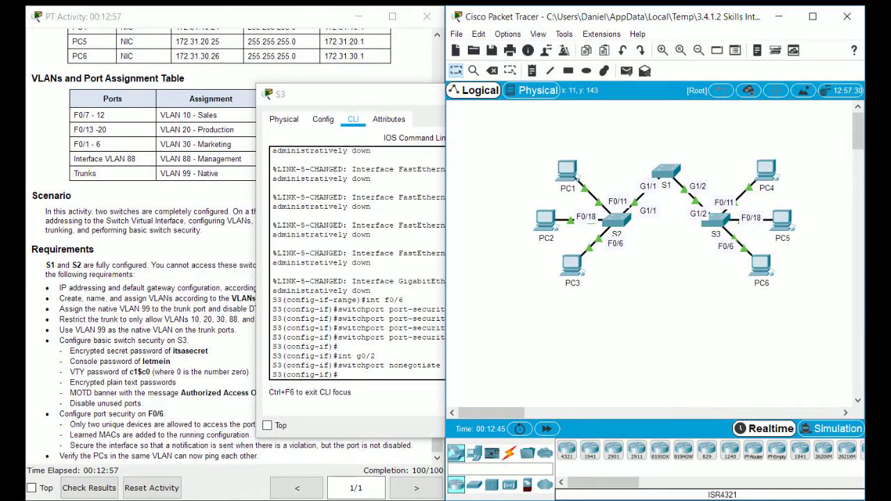
{"action": "left_click", "coordinate": [376, 225]}
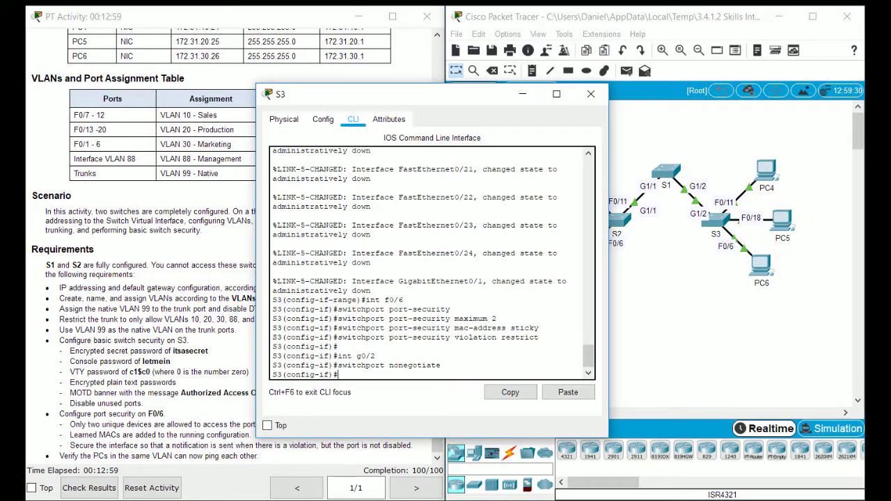